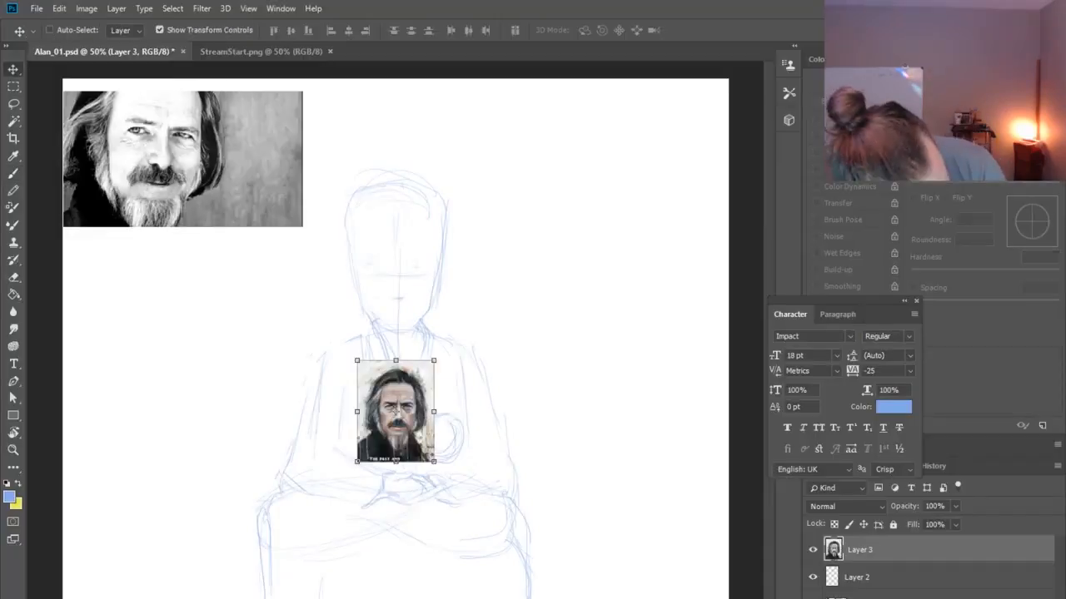
Step: Move the painted portrait off the figure and sketch rough hairline and facial guide strokes on the head in Layer 2
{"action": "left_click_drag", "start_coordinate": [396, 412], "coordinate": [116, 304]}
{"action": "left_click", "coordinate": [870, 578]}
{"action": "key", "text": "b"}
{"action": "left_click_drag", "start_coordinate": [358, 227], "coordinate": [393, 230]}
{"action": "left_click_drag", "start_coordinate": [406, 237], "coordinate": [433, 234]}
{"action": "mouse_move", "coordinate": [412, 278]}
{"action": "left_mouse_down"}
{"action": "mouse_move", "coordinate": [427, 276]}
{"action": "mouse_move", "coordinate": [379, 281]}
{"action": "left_mouse_up"}
Step: Reposition the black-and-white photo and the painted portrait beside the figure, to the right of the head
{"action": "key", "text": "v"}
{"action": "left_click", "coordinate": [857, 597]}
{"action": "left_click_drag", "start_coordinate": [162, 155], "coordinate": [535, 261]}
{"action": "left_click", "coordinate": [860, 551]}
{"action": "left_click_drag", "start_coordinate": [141, 315], "coordinate": [547, 398]}
{"action": "left_click_drag", "start_coordinate": [401, 287], "coordinate": [466, 287]}
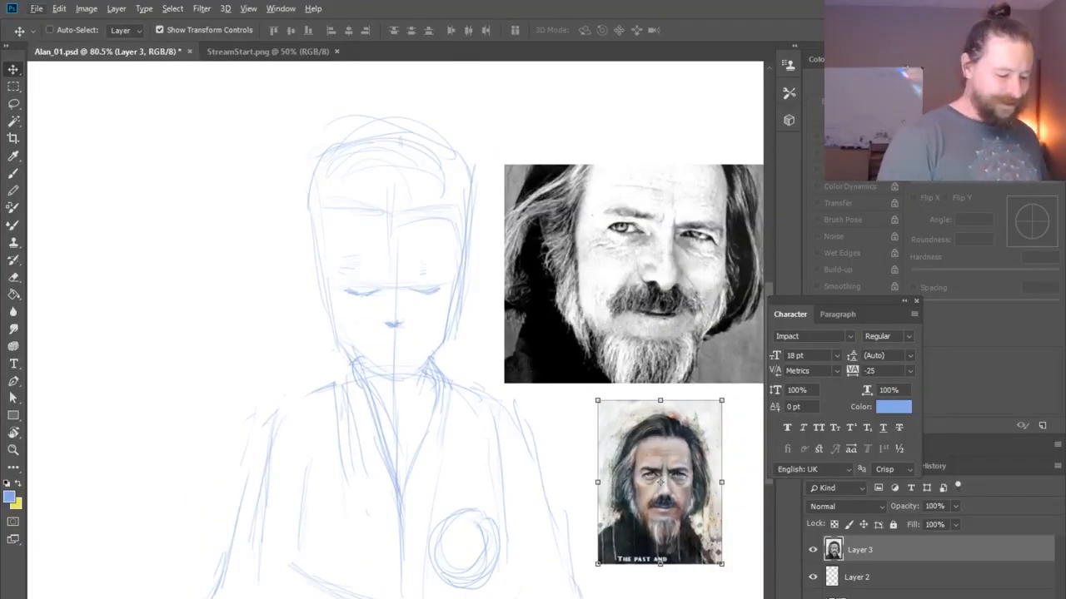
Step: Sketch the hairline across the forehead and the upper lids of both closed eyes on Layer 2
{"action": "key", "text": "b"}
{"action": "left_click", "coordinate": [858, 577]}
{"action": "left_click_drag", "start_coordinate": [362, 210], "coordinate": [450, 209]}
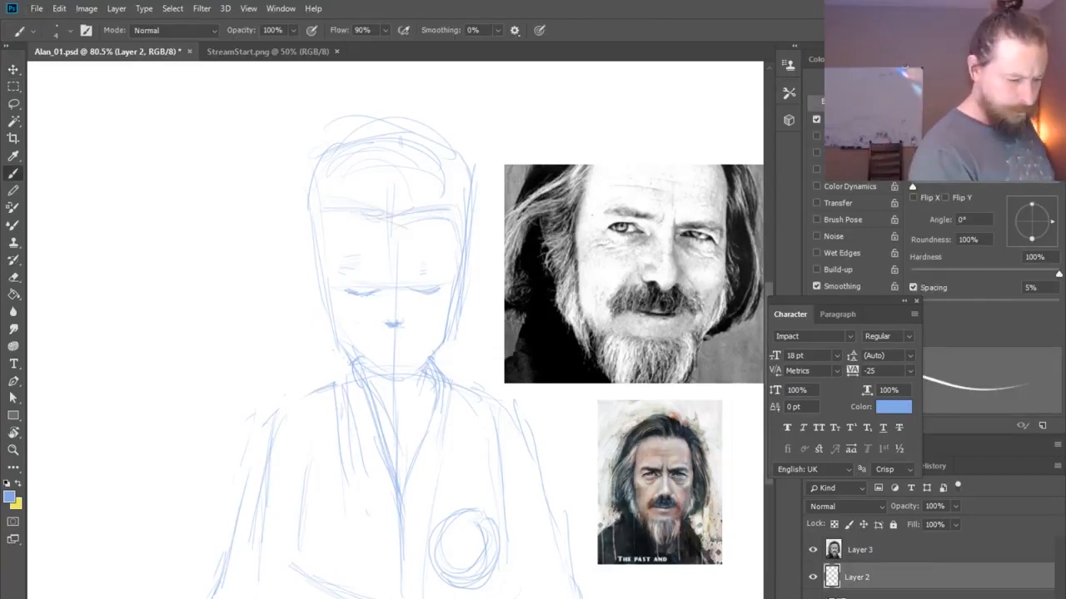
{"action": "left_click_drag", "start_coordinate": [320, 218], "coordinate": [339, 225]}
{"action": "left_click_drag", "start_coordinate": [411, 280], "coordinate": [451, 282]}
{"action": "left_click_drag", "start_coordinate": [341, 280], "coordinate": [351, 274]}
{"action": "left_click_drag", "start_coordinate": [348, 278], "coordinate": [380, 282]}
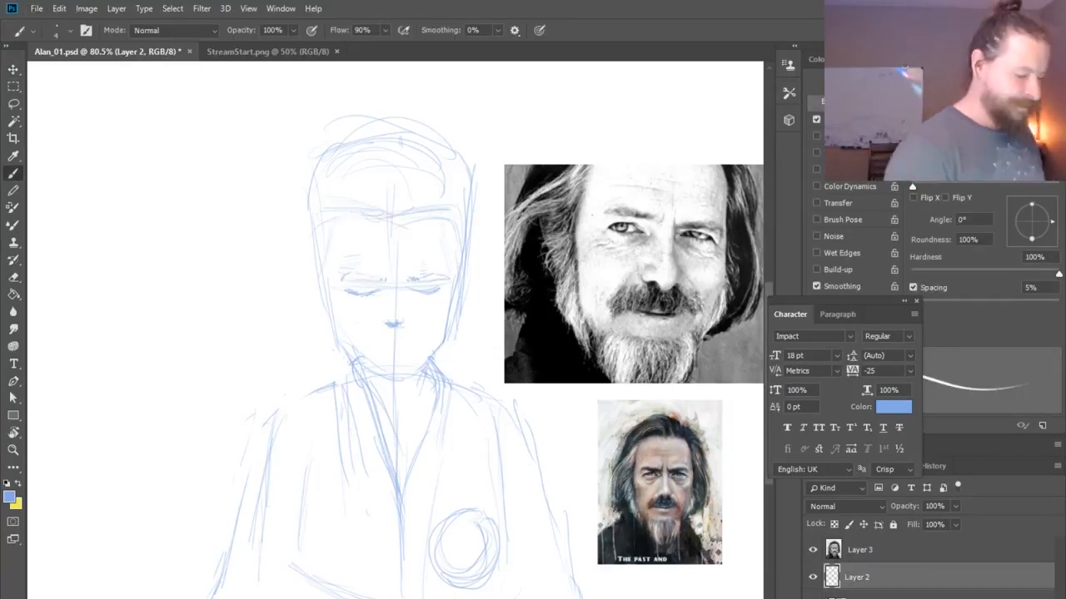
Step: Erase the old nose mark and sketch the two-lobed hairline and both sides of the face
{"action": "key", "text": "e"}
{"action": "left_click_drag", "start_coordinate": [385, 323], "coordinate": [401, 323]}
{"action": "key", "text": "b"}
{"action": "left_click_drag", "start_coordinate": [414, 235], "coordinate": [430, 238]}
{"action": "left_click_drag", "start_coordinate": [367, 214], "coordinate": [325, 224]}
{"action": "mouse_move", "coordinate": [322, 259]}
{"action": "left_mouse_down"}
{"action": "mouse_move", "coordinate": [331, 312]}
{"action": "mouse_move", "coordinate": [363, 362]}
{"action": "left_mouse_up"}
{"action": "left_click_drag", "start_coordinate": [441, 216], "coordinate": [461, 264]}
{"action": "left_click_drag", "start_coordinate": [405, 218], "coordinate": [461, 232]}
{"action": "left_click_drag", "start_coordinate": [329, 218], "coordinate": [322, 252]}
Step: Sketch the pointed beard below the chin and the moustache above it
{"action": "left_click_drag", "start_coordinate": [341, 358], "coordinate": [397, 432]}
{"action": "left_click_drag", "start_coordinate": [431, 358], "coordinate": [408, 436]}
{"action": "mouse_move", "coordinate": [365, 361]}
{"action": "left_mouse_down"}
{"action": "mouse_move", "coordinate": [395, 441]}
{"action": "mouse_move", "coordinate": [390, 422]}
{"action": "left_mouse_up"}
{"action": "left_click_drag", "start_coordinate": [412, 376], "coordinate": [399, 432]}
{"action": "left_click_drag", "start_coordinate": [361, 366], "coordinate": [427, 358]}
{"action": "mouse_move", "coordinate": [385, 332]}
{"action": "left_mouse_down"}
{"action": "mouse_move", "coordinate": [421, 341]}
{"action": "mouse_move", "coordinate": [363, 354]}
{"action": "left_mouse_up"}
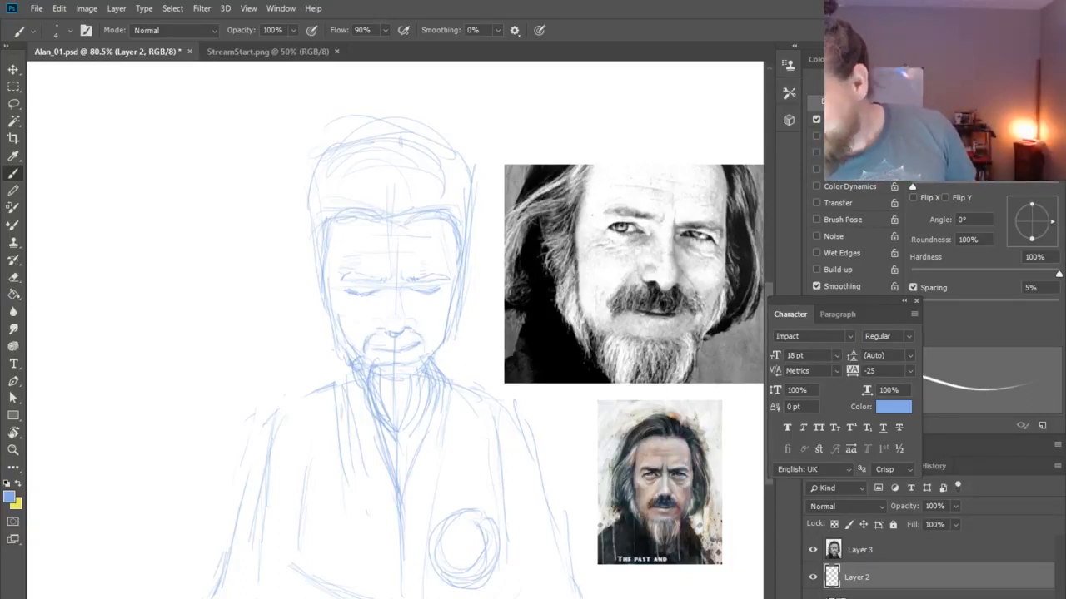
Step: Sketch long hair falling from the crown to the shoulder on the left side of the face, with short whisker strokes along the jaw
{"action": "left_click_drag", "start_coordinate": [428, 138], "coordinate": [314, 211]}
{"action": "left_click_drag", "start_coordinate": [315, 160], "coordinate": [290, 254]}
{"action": "mouse_move", "coordinate": [382, 219]}
{"action": "left_mouse_down"}
{"action": "mouse_move", "coordinate": [295, 275]}
{"action": "mouse_move", "coordinate": [277, 359]}
{"action": "left_mouse_up"}
{"action": "mouse_move", "coordinate": [290, 271]}
{"action": "left_mouse_down"}
{"action": "mouse_move", "coordinate": [274, 320]}
{"action": "mouse_move", "coordinate": [288, 358]}
{"action": "left_mouse_up"}
{"action": "mouse_move", "coordinate": [281, 362]}
{"action": "left_mouse_down"}
{"action": "mouse_move", "coordinate": [291, 385]}
{"action": "mouse_move", "coordinate": [363, 398]}
{"action": "left_mouse_up"}
{"action": "left_click_drag", "start_coordinate": [335, 317], "coordinate": [352, 370]}
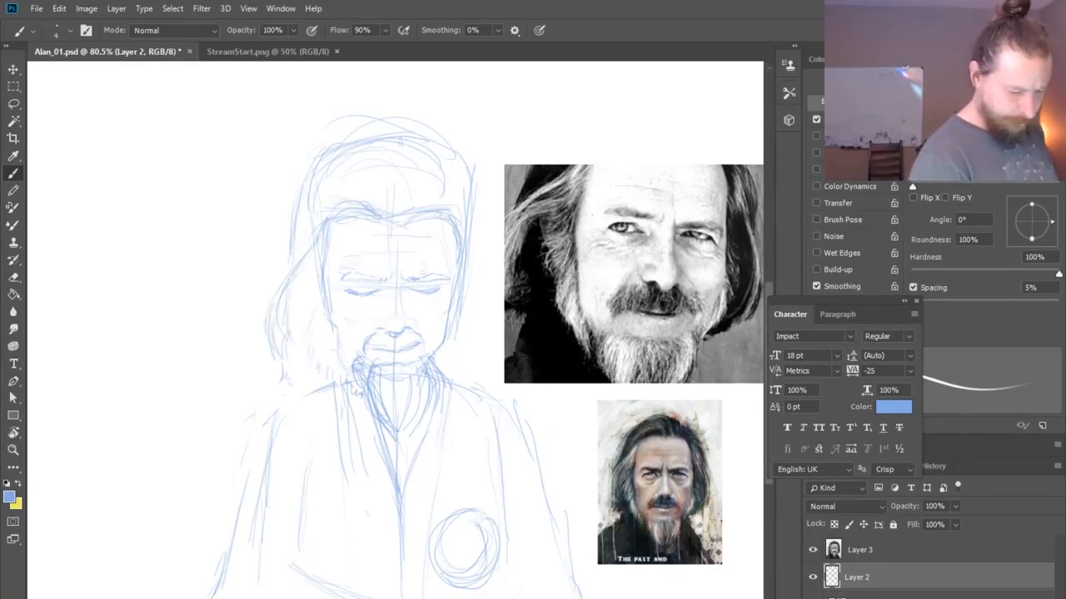
Step: Move the black-and-white photo further from the head, return to Layer 2 with the Brush, and save the document
{"action": "key", "text": "v"}
{"action": "left_click", "coordinate": [860, 550]}
{"action": "left_click_drag", "start_coordinate": [628, 274], "coordinate": [687, 265]}
{"action": "left_click", "coordinate": [856, 578]}
{"action": "key", "text": "b"}
{"action": "key", "text": "ctrl+s"}
Step: Sketch swept-back hair strands over the crown and lightly block in the hair on both sides of the head
{"action": "left_click_drag", "start_coordinate": [319, 159], "coordinate": [396, 202]}
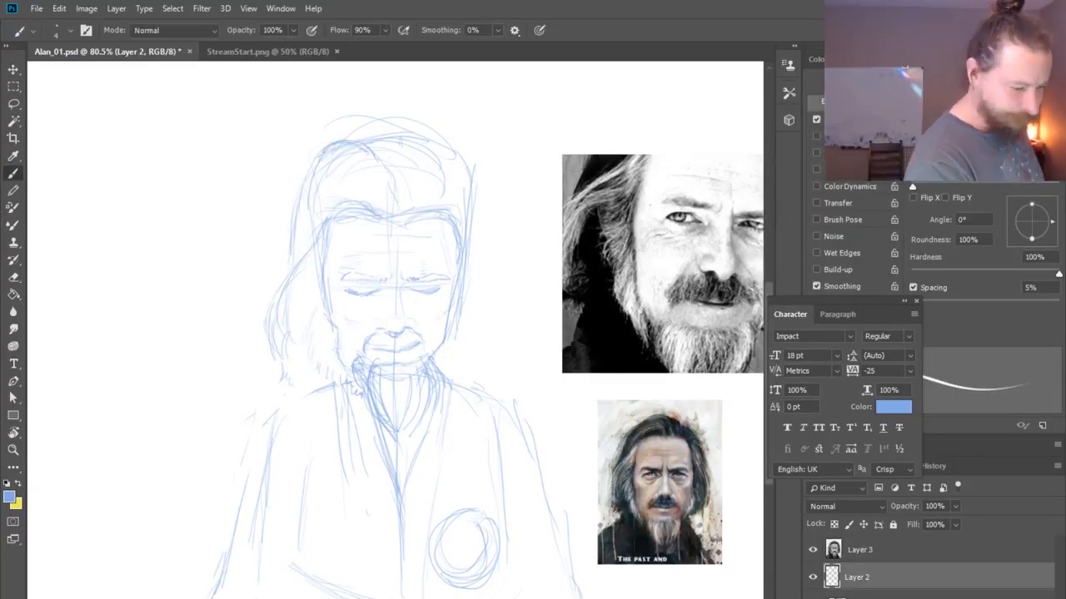
{"action": "left_click_drag", "start_coordinate": [334, 128], "coordinate": [408, 202]}
{"action": "left_click_drag", "start_coordinate": [319, 152], "coordinate": [378, 132]}
{"action": "mouse_move", "coordinate": [388, 218]}
{"action": "left_mouse_down"}
{"action": "mouse_move", "coordinate": [341, 201]}
{"action": "mouse_move", "coordinate": [268, 333]}
{"action": "left_mouse_up"}
{"action": "mouse_move", "coordinate": [394, 133]}
{"action": "left_mouse_down"}
{"action": "mouse_move", "coordinate": [486, 214]}
{"action": "mouse_move", "coordinate": [485, 380]}
{"action": "left_mouse_up"}
{"action": "mouse_move", "coordinate": [330, 140]}
{"action": "left_mouse_down"}
{"action": "mouse_move", "coordinate": [397, 125]}
{"action": "mouse_move", "coordinate": [288, 260]}
{"action": "left_mouse_up"}
{"action": "mouse_move", "coordinate": [345, 122]}
{"action": "left_mouse_down"}
{"action": "mouse_move", "coordinate": [392, 142]}
{"action": "mouse_move", "coordinate": [411, 202]}
{"action": "left_mouse_up"}
{"action": "left_click_drag", "start_coordinate": [405, 128], "coordinate": [427, 205]}
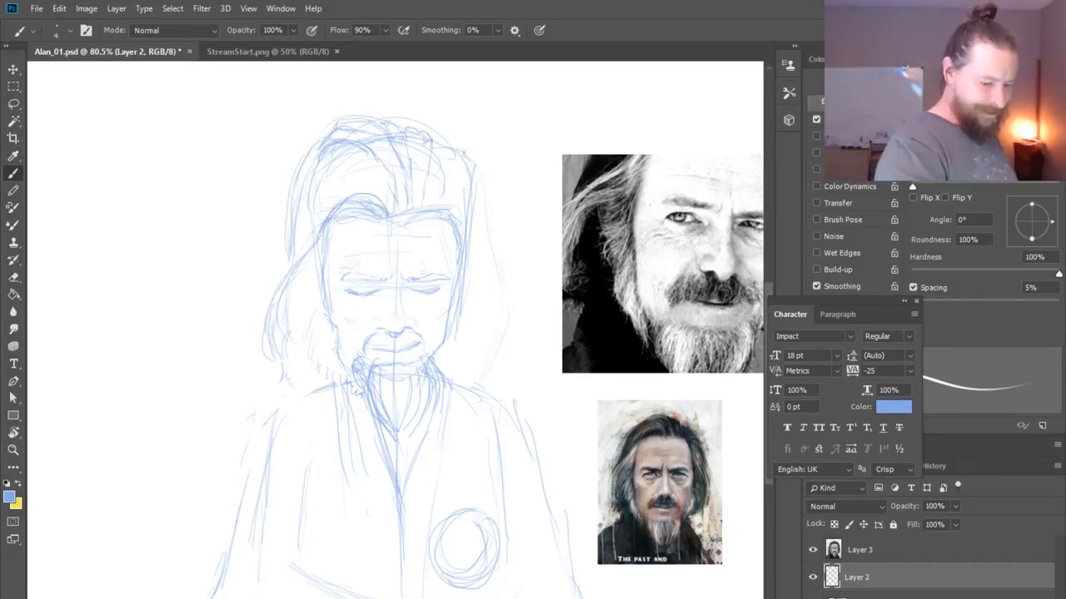
Step: Sketch the outer contour of the hair on the right side of the head and touch up the face edges
{"action": "left_click_drag", "start_coordinate": [433, 141], "coordinate": [506, 222]}
{"action": "left_click_drag", "start_coordinate": [499, 208], "coordinate": [515, 353]}
{"action": "left_click_drag", "start_coordinate": [511, 301], "coordinate": [485, 378]}
{"action": "left_click_drag", "start_coordinate": [496, 388], "coordinate": [459, 371]}
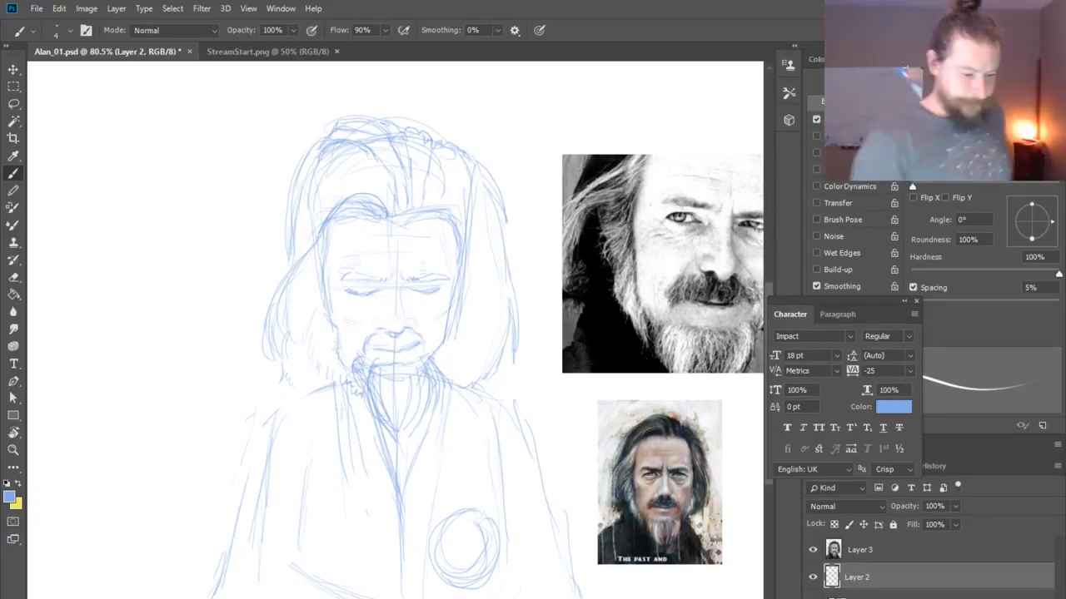
{"action": "left_click_drag", "start_coordinate": [456, 297], "coordinate": [443, 321]}
{"action": "left_click_drag", "start_coordinate": [450, 242], "coordinate": [455, 285]}
{"action": "left_click_drag", "start_coordinate": [329, 255], "coordinate": [334, 281]}
Step: Shift the upper part of the head sketch slightly down using two rectangular selections, and deselect
{"action": "key", "text": "m"}
{"action": "left_click_drag", "start_coordinate": [241, 92], "coordinate": [541, 317]}
{"action": "left_click_drag", "start_coordinate": [350, 209], "coordinate": [350, 218]}
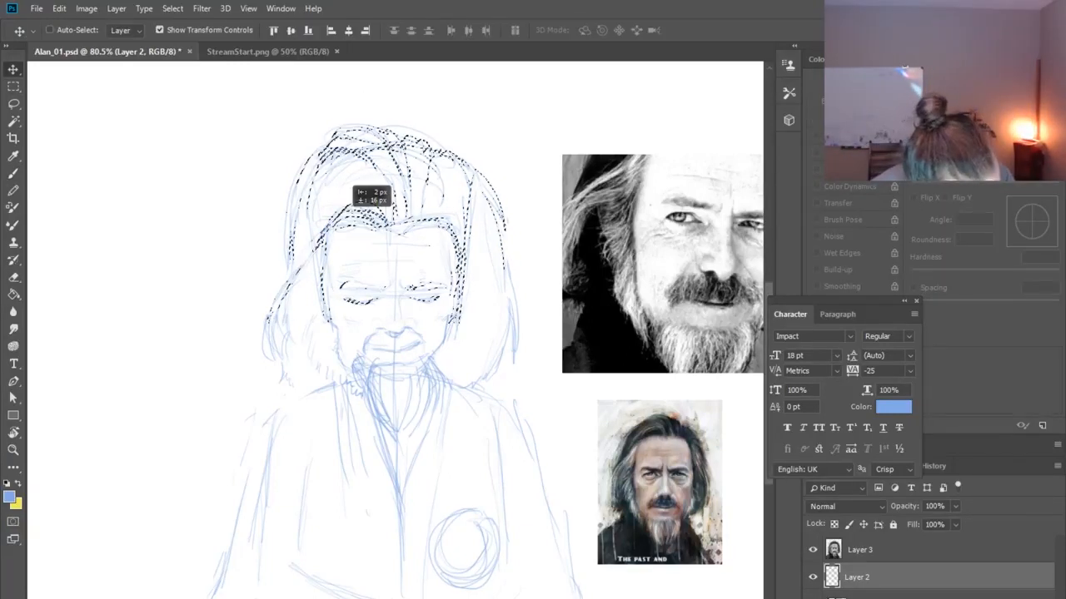
{"action": "left_click_drag", "start_coordinate": [241, 96], "coordinate": [541, 267]}
{"action": "left_click_drag", "start_coordinate": [371, 167], "coordinate": [371, 172]}
{"action": "key", "text": "ctrl+d"}
Step: Reinforce the hair contour on the left side of the head and sketch whiskers along both sides of the jaw
{"action": "key", "text": "b"}
{"action": "left_click_drag", "start_coordinate": [333, 227], "coordinate": [278, 379]}
{"action": "left_click_drag", "start_coordinate": [320, 153], "coordinate": [281, 292]}
{"action": "left_click_drag", "start_coordinate": [364, 206], "coordinate": [391, 234]}
{"action": "left_click_drag", "start_coordinate": [453, 287], "coordinate": [444, 328]}
{"action": "mouse_move", "coordinate": [445, 328]}
{"action": "left_mouse_down"}
{"action": "mouse_move", "coordinate": [431, 354]}
{"action": "mouse_move", "coordinate": [454, 363]}
{"action": "left_mouse_up"}
{"action": "left_click_drag", "start_coordinate": [321, 316], "coordinate": [330, 371]}
{"action": "mouse_move", "coordinate": [336, 373]}
{"action": "left_mouse_down"}
{"action": "mouse_move", "coordinate": [370, 360]}
{"action": "mouse_move", "coordinate": [414, 416]}
{"action": "left_mouse_up"}
Step: Rework the beard below the chin, alternating erasing with new strokes, and add whiskers along the left jaw
{"action": "key", "text": "e"}
{"action": "key", "text": "b"}
{"action": "left_click_drag", "start_coordinate": [373, 368], "coordinate": [429, 368]}
{"action": "left_click_drag", "start_coordinate": [366, 388], "coordinate": [394, 441]}
{"action": "left_click_drag", "start_coordinate": [436, 363], "coordinate": [414, 438]}
{"action": "left_click_drag", "start_coordinate": [393, 381], "coordinate": [401, 444]}
{"action": "key", "text": "e"}
{"action": "key", "text": "b"}
{"action": "left_click_drag", "start_coordinate": [335, 346], "coordinate": [363, 381]}
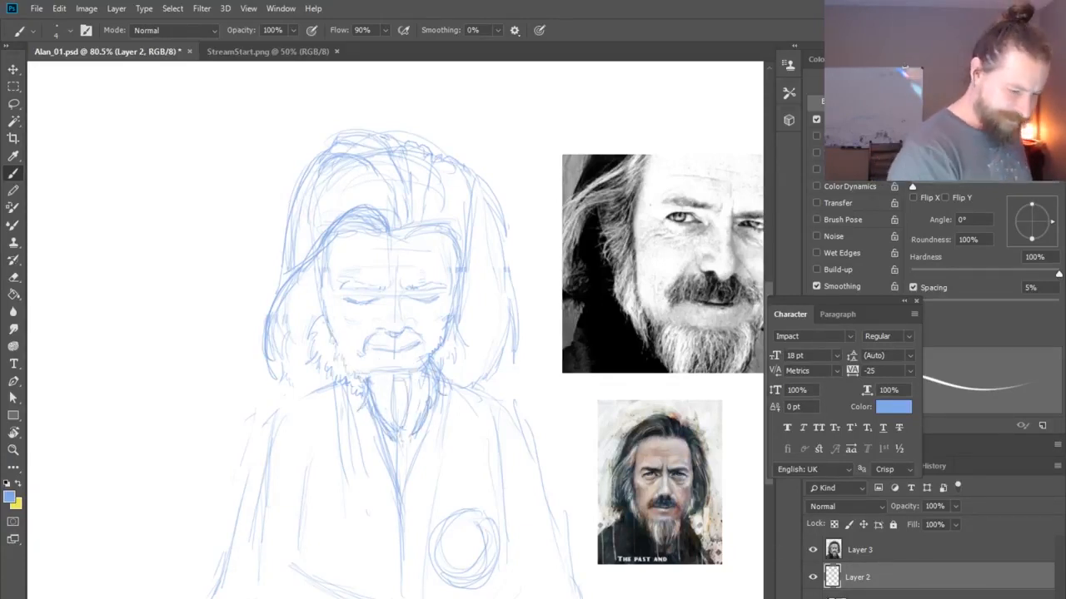
Step: Redraw the whiskers on the right jaw and sketch cleaner collar, shoulder and sleeve lines on the robe
{"action": "key", "text": "e"}
{"action": "left_click_drag", "start_coordinate": [456, 283], "coordinate": [428, 391]}
{"action": "key", "text": "b"}
{"action": "left_click_drag", "start_coordinate": [458, 338], "coordinate": [457, 378]}
{"action": "left_click_drag", "start_coordinate": [332, 380], "coordinate": [347, 488]}
{"action": "mouse_move", "coordinate": [318, 391]}
{"action": "left_mouse_down"}
{"action": "mouse_move", "coordinate": [274, 406]}
{"action": "mouse_move", "coordinate": [213, 598]}
{"action": "left_mouse_up"}
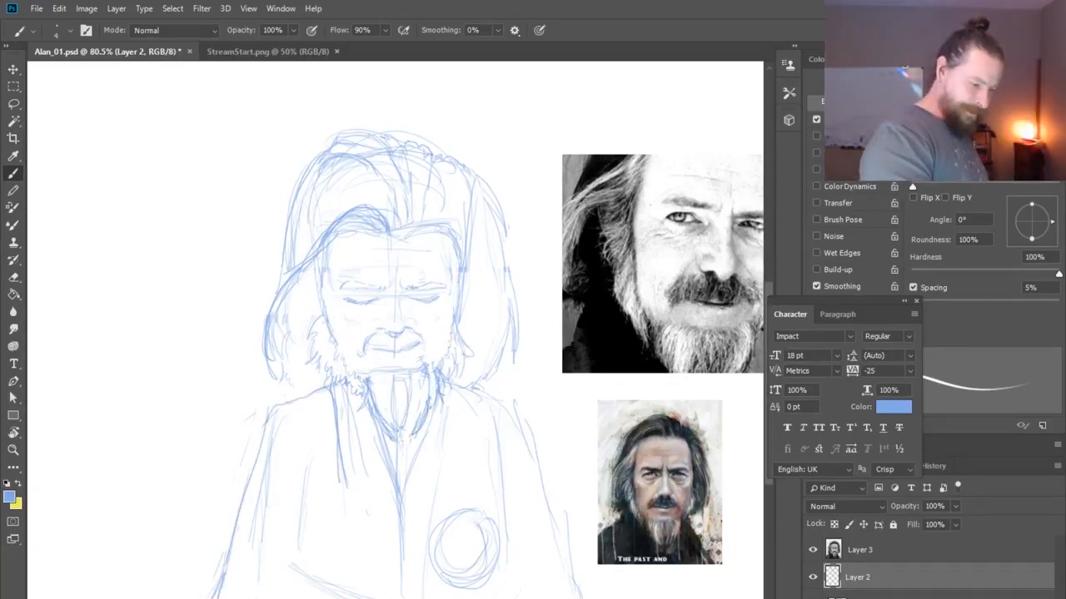
{"action": "left_click_drag", "start_coordinate": [338, 419], "coordinate": [382, 569]}
{"action": "left_click_drag", "start_coordinate": [443, 456], "coordinate": [423, 533]}
{"action": "mouse_move", "coordinate": [505, 406]}
{"action": "left_mouse_down"}
{"action": "mouse_move", "coordinate": [538, 463]}
{"action": "mouse_move", "coordinate": [582, 597]}
{"action": "left_mouse_up"}
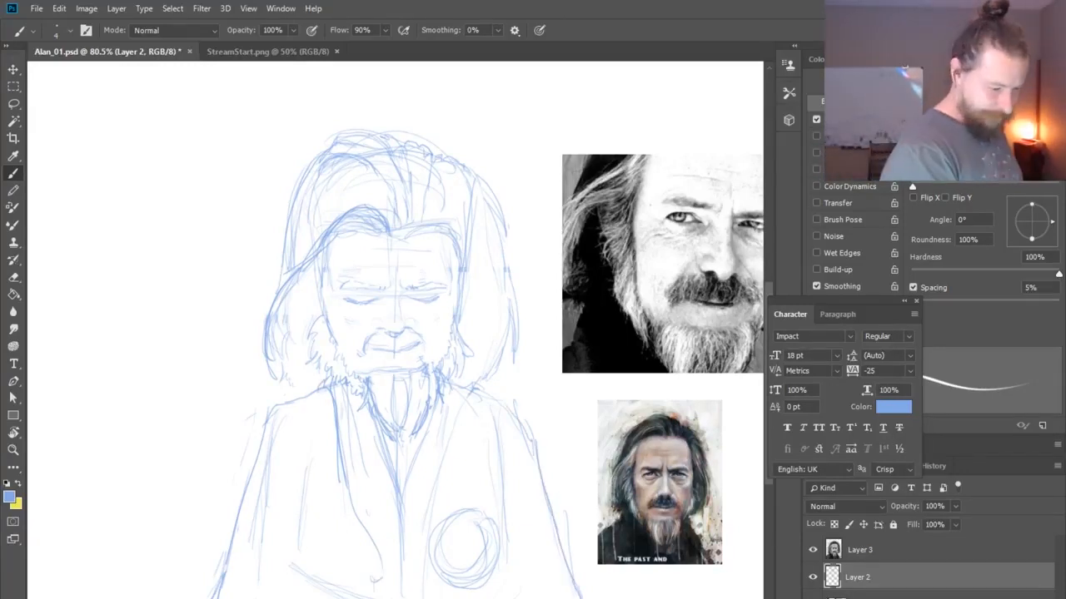
Step: Sketch hair strokes in the moustache and refine the left edge of the face
{"action": "left_click_drag", "start_coordinate": [376, 343], "coordinate": [388, 349]}
{"action": "left_click_drag", "start_coordinate": [392, 348], "coordinate": [415, 342]}
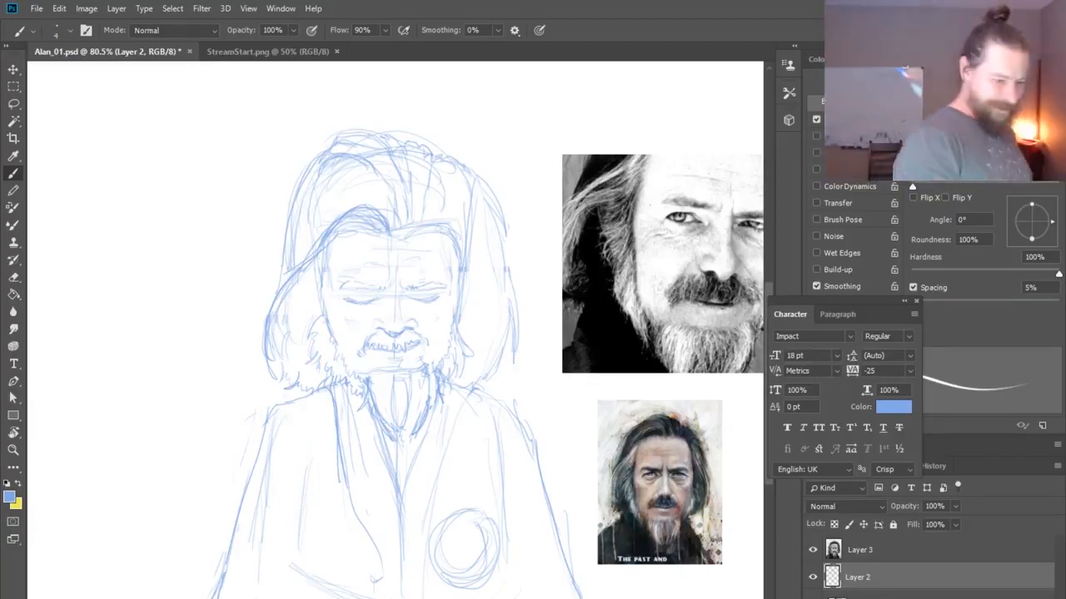
{"action": "left_click_drag", "start_coordinate": [405, 342], "coordinate": [416, 352]}
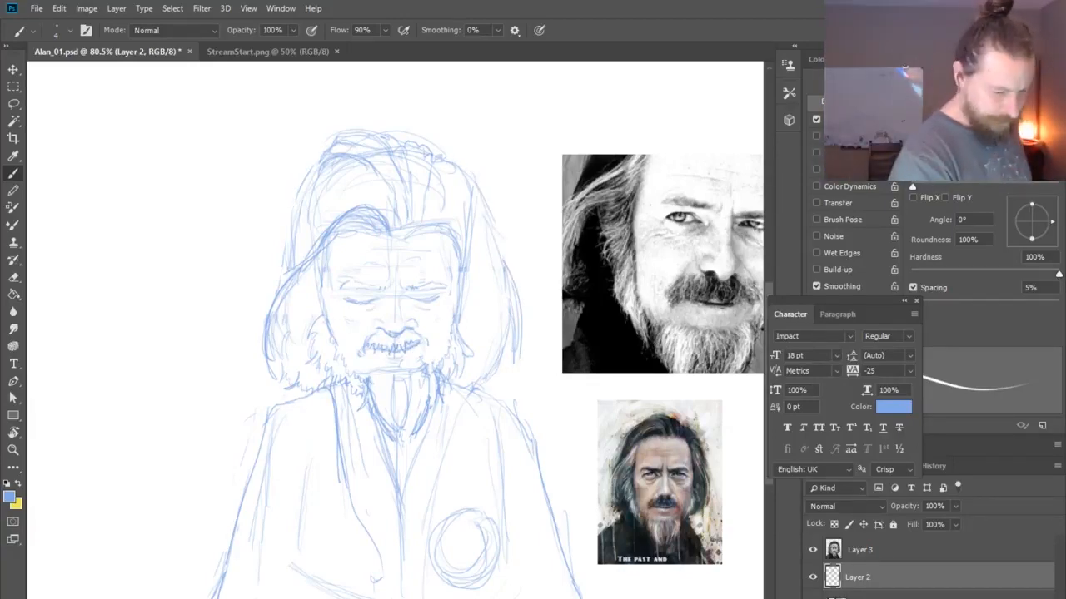
{"action": "left_click_drag", "start_coordinate": [322, 243], "coordinate": [335, 345]}
{"action": "scroll", "coordinate": [408, 174], "scroll_direction": "down", "scroll_amount": 4}
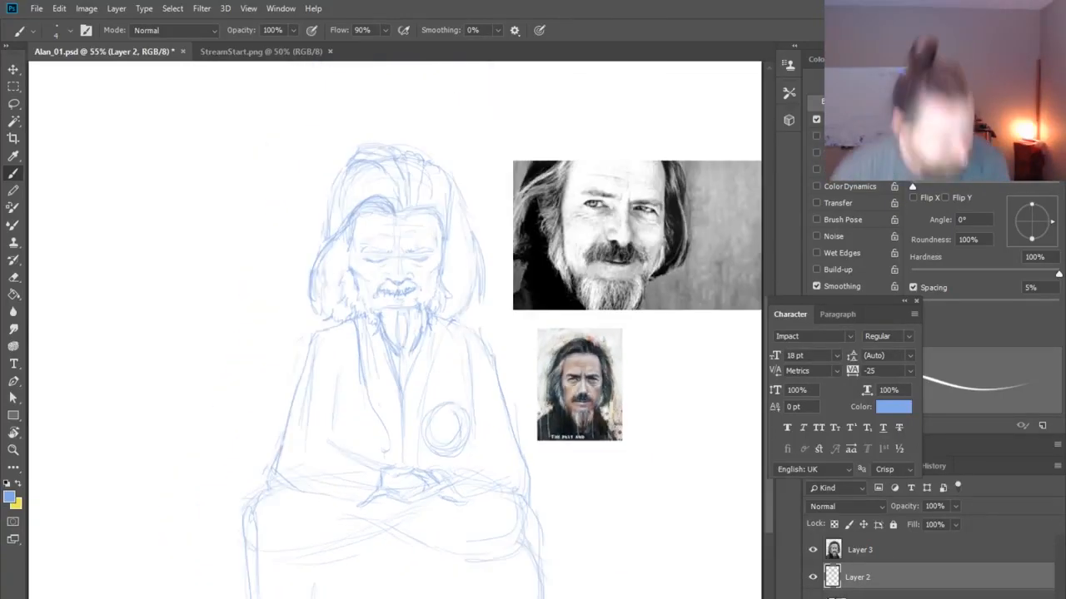
{"action": "left_click_drag", "start_coordinate": [347, 252], "coordinate": [353, 282]}
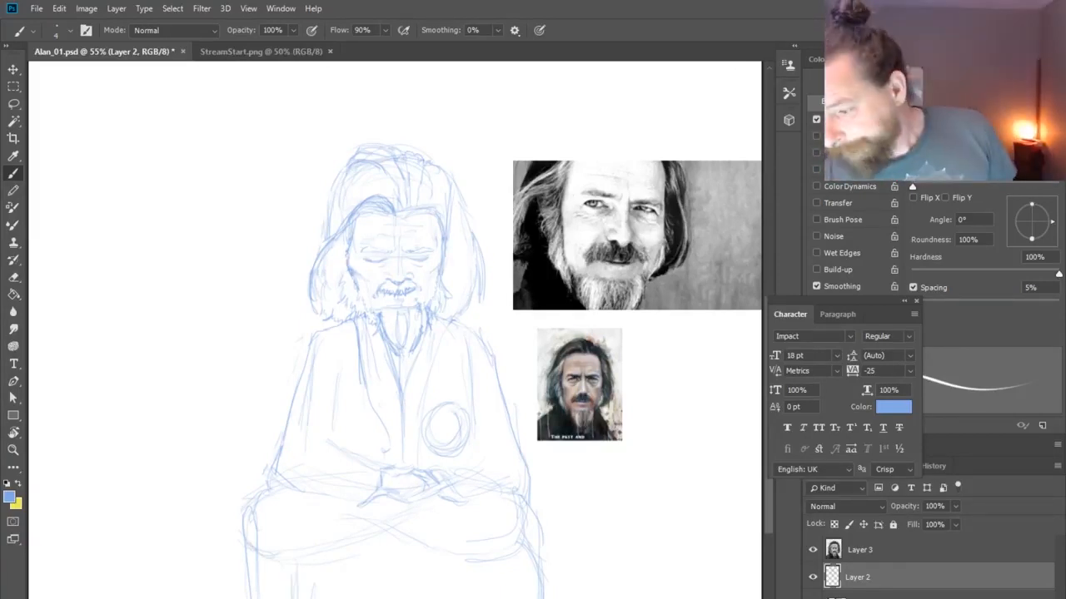
Step: Refine the sketch lines of both sleeves, the crossed legs and the seat below the figure
{"action": "left_click_drag", "start_coordinate": [490, 338], "coordinate": [502, 400]}
{"action": "left_click_drag", "start_coordinate": [282, 439], "coordinate": [260, 497]}
{"action": "mouse_move", "coordinate": [317, 553]}
{"action": "left_mouse_down"}
{"action": "mouse_move", "coordinate": [313, 595]}
{"action": "mouse_move", "coordinate": [343, 598]}
{"action": "left_mouse_up"}
{"action": "key", "text": "ctrl+z"}
{"action": "left_click_drag", "start_coordinate": [510, 560], "coordinate": [510, 598]}
{"action": "left_click_drag", "start_coordinate": [490, 517], "coordinate": [497, 542]}
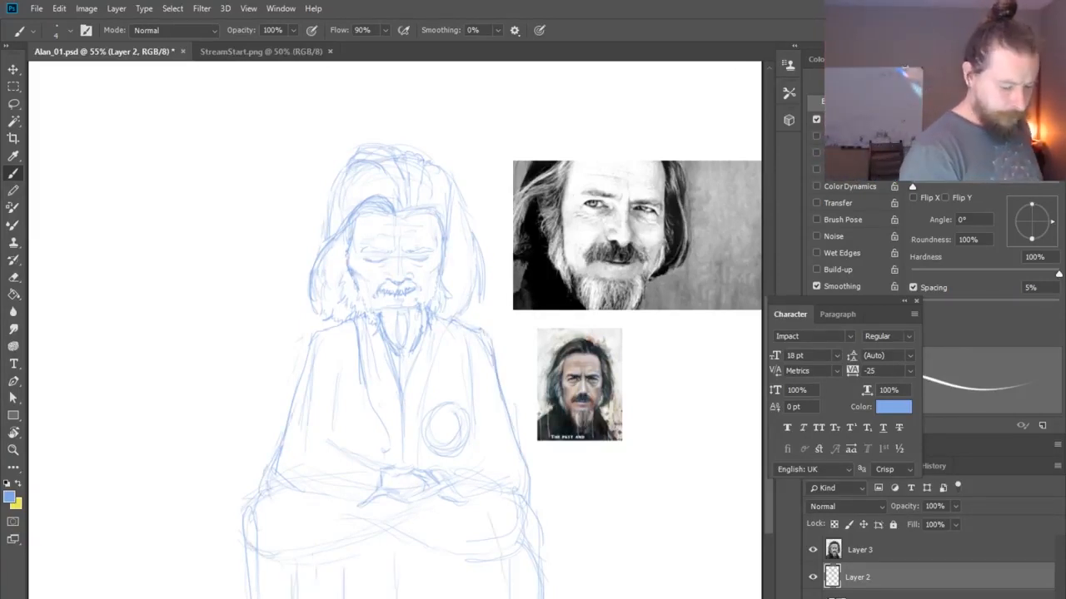
{"action": "left_click_drag", "start_coordinate": [413, 524], "coordinate": [318, 556]}
Step: Delete the black-and-white reference photo and add a new layer with a very dark brown foreground colour
{"action": "key", "text": "Delete"}
{"action": "key", "text": "ctrl+alt+shift+n"}
{"action": "left_click", "coordinate": [9, 497]}
{"action": "left_click", "coordinate": [559, 586]}
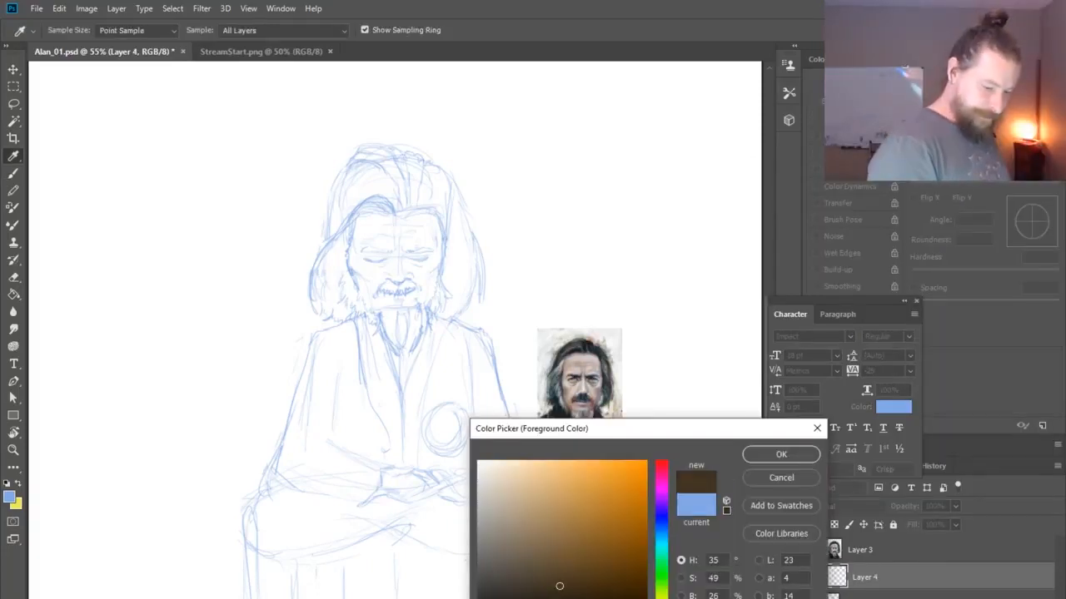
{"action": "left_click", "coordinate": [527, 594]}
{"action": "left_click", "coordinate": [781, 453]}
Step: Set the brush size to 12 px and ink the swept-back hair and its long outer contours
{"action": "right_click", "coordinate": [388, 208]}
{"action": "left_click", "coordinate": [461, 248]}
{"action": "key", "text": "Return"}
{"action": "mouse_move", "coordinate": [394, 214]}
{"action": "left_mouse_down"}
{"action": "mouse_move", "coordinate": [322, 252]}
{"action": "mouse_move", "coordinate": [354, 177]}
{"action": "mouse_move", "coordinate": [340, 196]}
{"action": "left_mouse_up"}
{"action": "left_click_drag", "start_coordinate": [401, 210], "coordinate": [406, 209]}
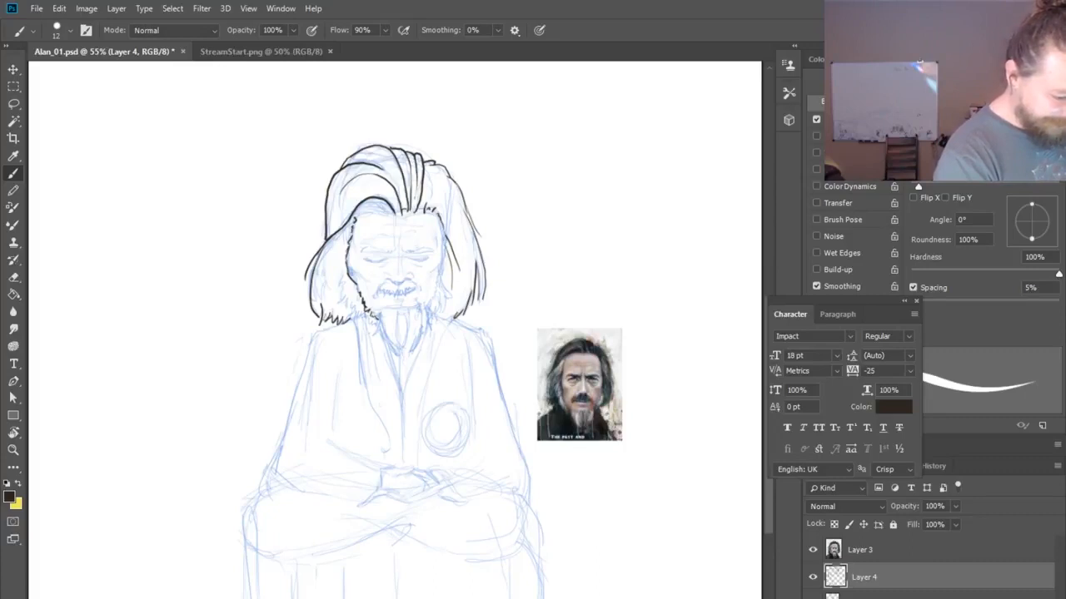
{"action": "key", "text": "ctrl+z"}
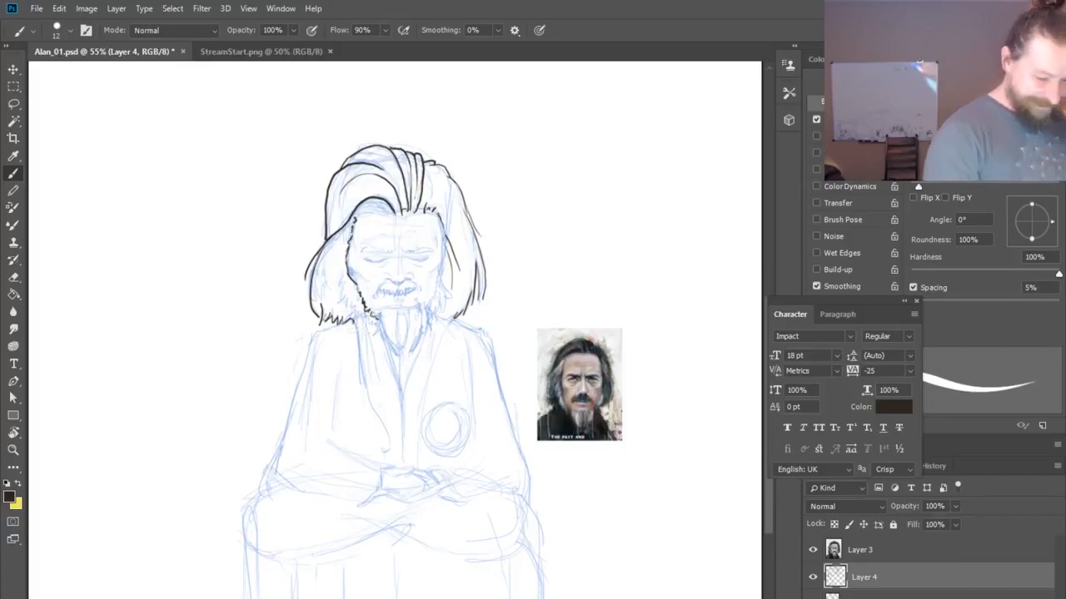
Step: Ink the left collar fold, the pointed beard and the whiskers along both sides of the face
{"action": "left_click_drag", "start_coordinate": [355, 325], "coordinate": [361, 386]}
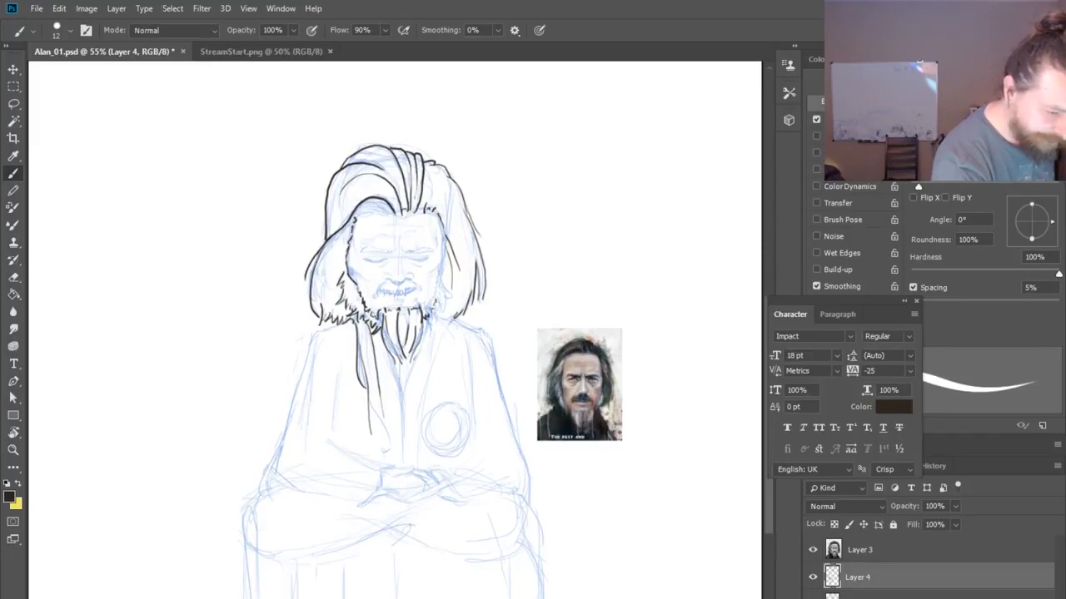
{"action": "left_click_drag", "start_coordinate": [436, 290], "coordinate": [433, 301]}
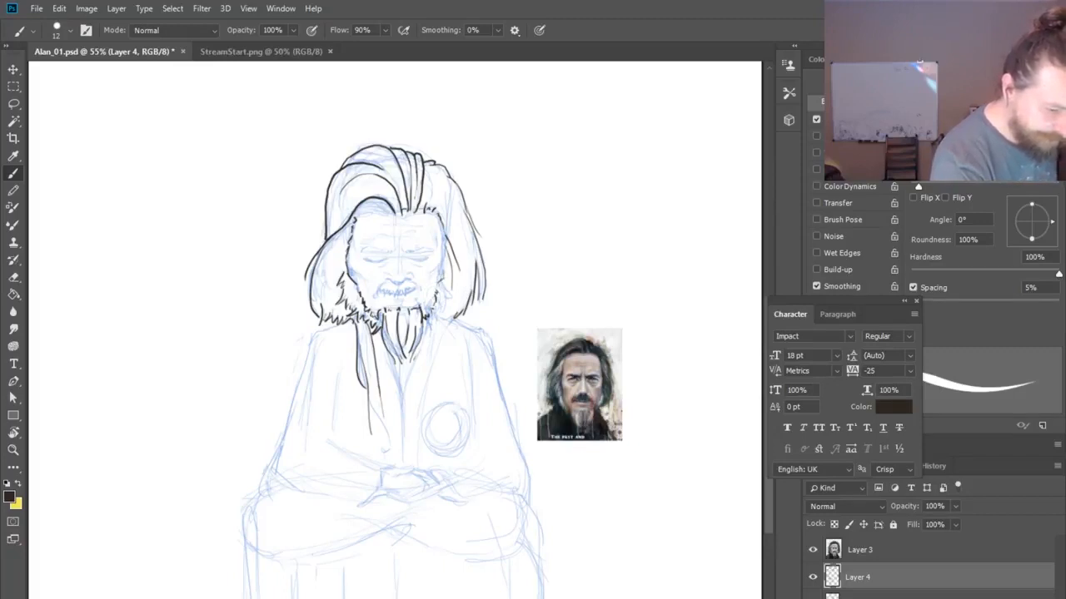
{"action": "left_click_drag", "start_coordinate": [444, 264], "coordinate": [443, 276]}
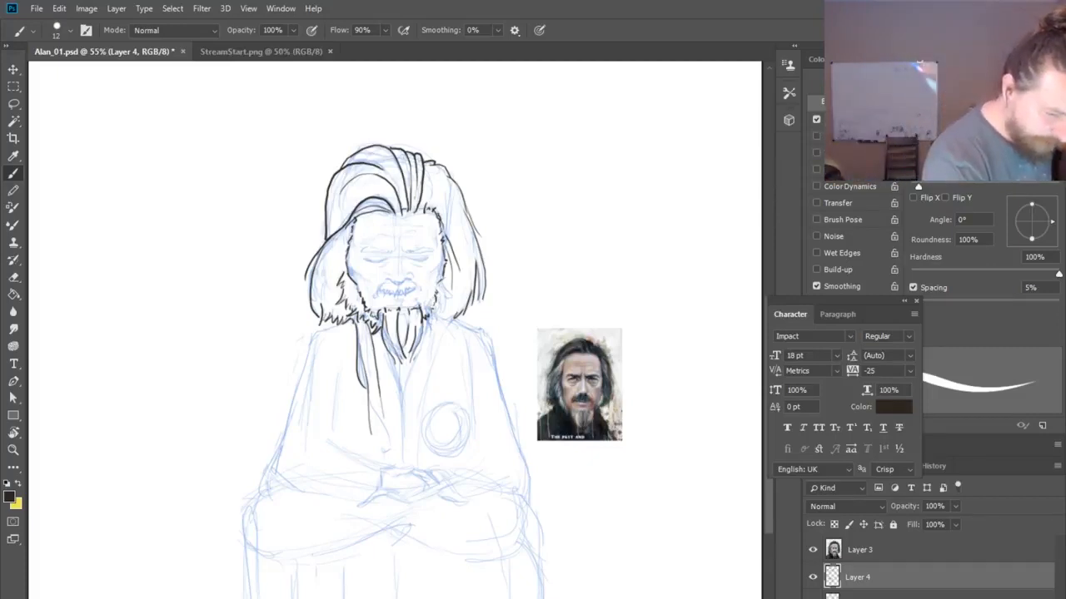
{"action": "left_click_drag", "start_coordinate": [444, 281], "coordinate": [454, 296]}
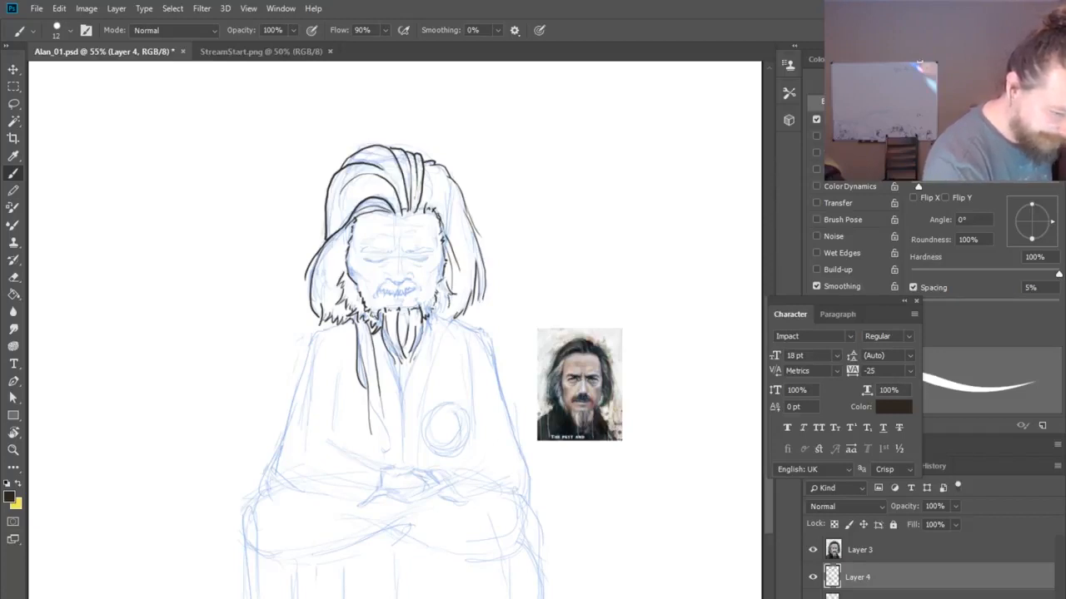
{"action": "left_click_drag", "start_coordinate": [448, 298], "coordinate": [440, 317]}
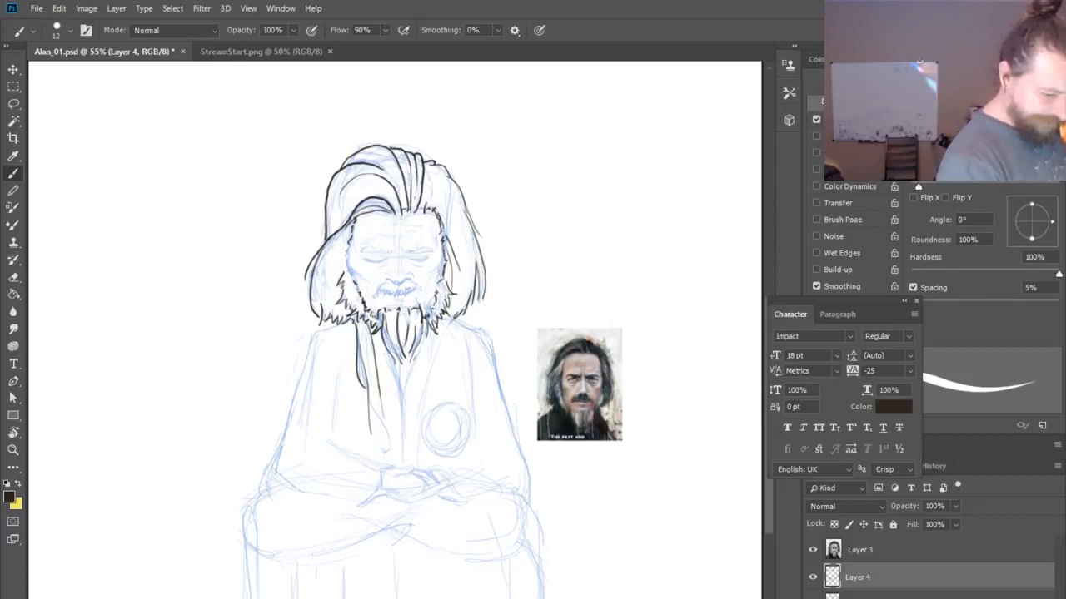
{"action": "left_click_drag", "start_coordinate": [349, 240], "coordinate": [351, 259]}
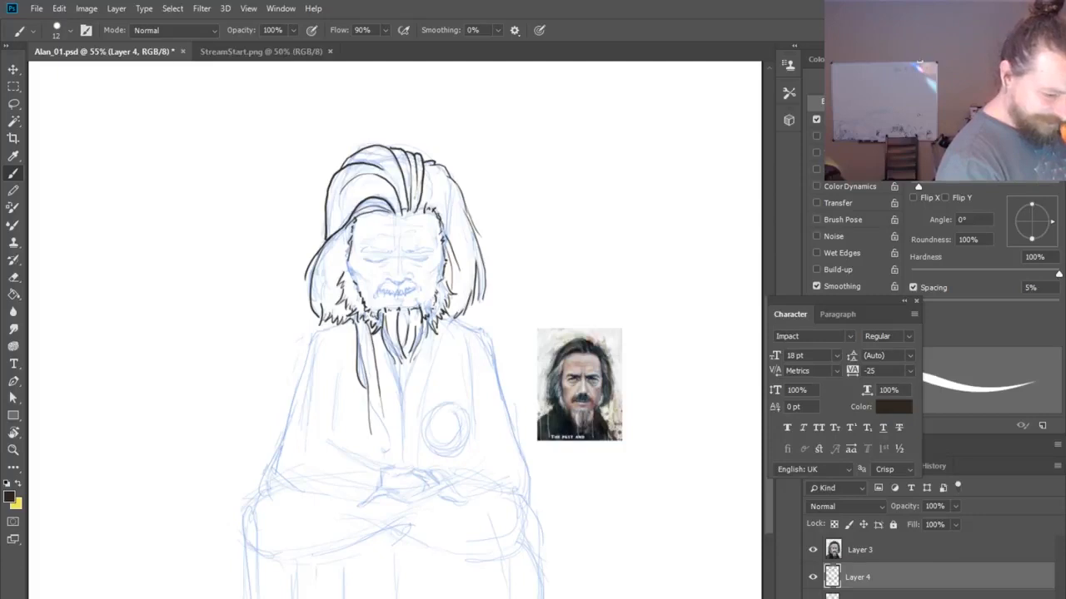
{"action": "left_click_drag", "start_coordinate": [351, 263], "coordinate": [348, 275]}
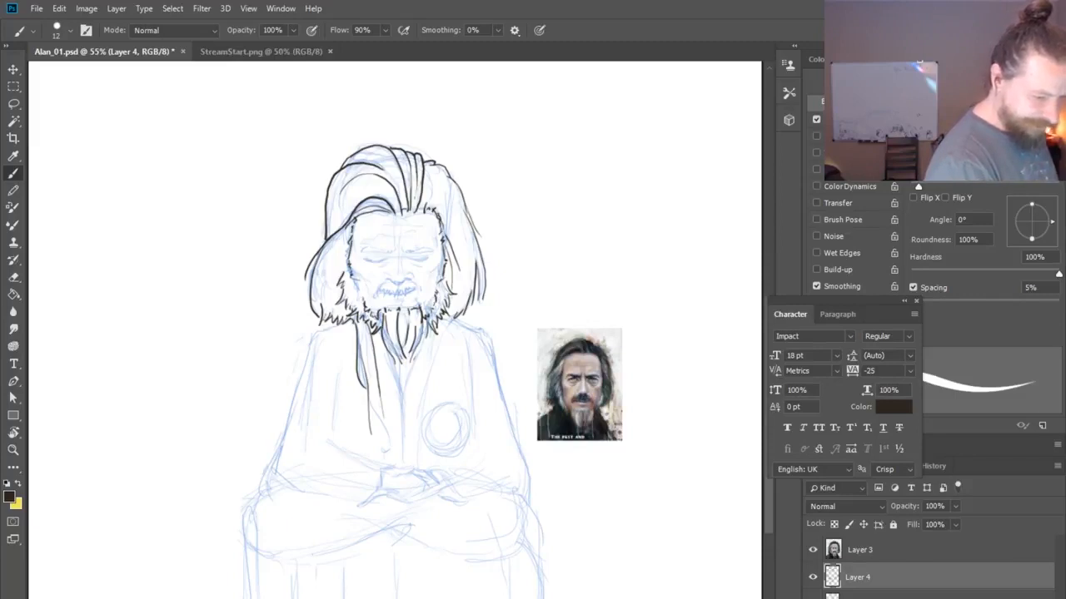
Step: Ink the moustache, nose, closed eyes, eyebrows, cheek creases and forehead wrinkles
{"action": "left_click_drag", "start_coordinate": [376, 283], "coordinate": [420, 293]}
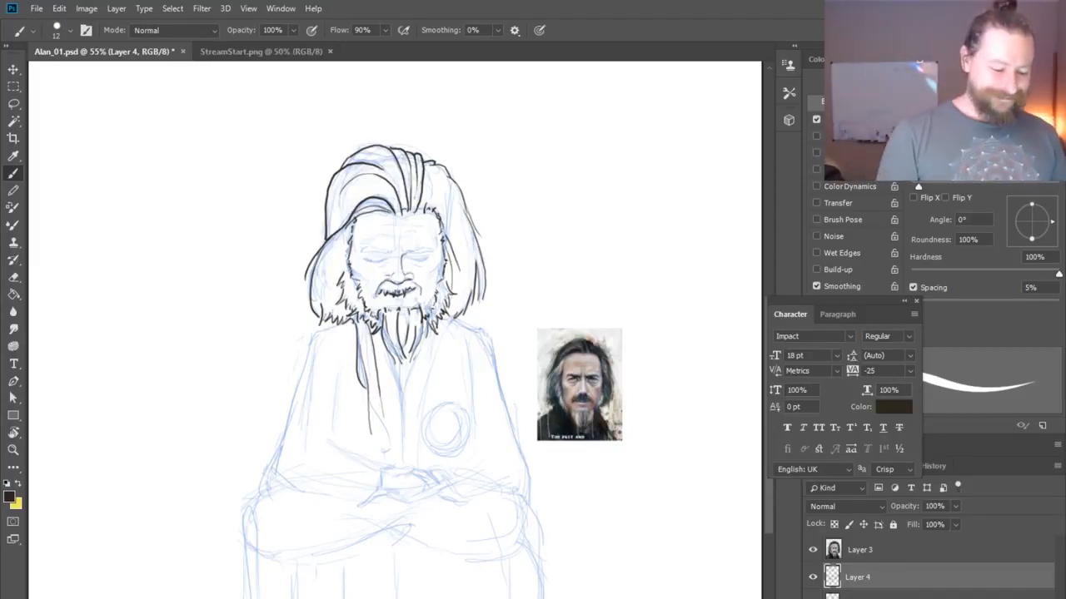
{"action": "mouse_move", "coordinate": [409, 260]}
{"action": "left_mouse_down"}
{"action": "mouse_move", "coordinate": [428, 258]}
{"action": "mouse_move", "coordinate": [385, 262]}
{"action": "left_mouse_up"}
{"action": "left_click_drag", "start_coordinate": [364, 260], "coordinate": [375, 262]}
{"action": "key", "text": "ctrl+z"}
{"action": "mouse_move", "coordinate": [363, 259]}
{"action": "left_mouse_down"}
{"action": "mouse_move", "coordinate": [384, 262]}
{"action": "mouse_move", "coordinate": [371, 248]}
{"action": "left_mouse_up"}
{"action": "mouse_move", "coordinate": [380, 251]}
{"action": "left_mouse_down"}
{"action": "mouse_move", "coordinate": [358, 254]}
{"action": "mouse_move", "coordinate": [374, 248]}
{"action": "left_mouse_up"}
{"action": "left_click_drag", "start_coordinate": [402, 254], "coordinate": [434, 247]}
{"action": "left_click_drag", "start_coordinate": [352, 271], "coordinate": [365, 280]}
{"action": "left_click_drag", "start_coordinate": [438, 267], "coordinate": [431, 274]}
{"action": "mouse_move", "coordinate": [380, 235]}
{"action": "left_mouse_down"}
{"action": "mouse_move", "coordinate": [396, 240]}
{"action": "mouse_move", "coordinate": [415, 226]}
{"action": "left_mouse_up"}
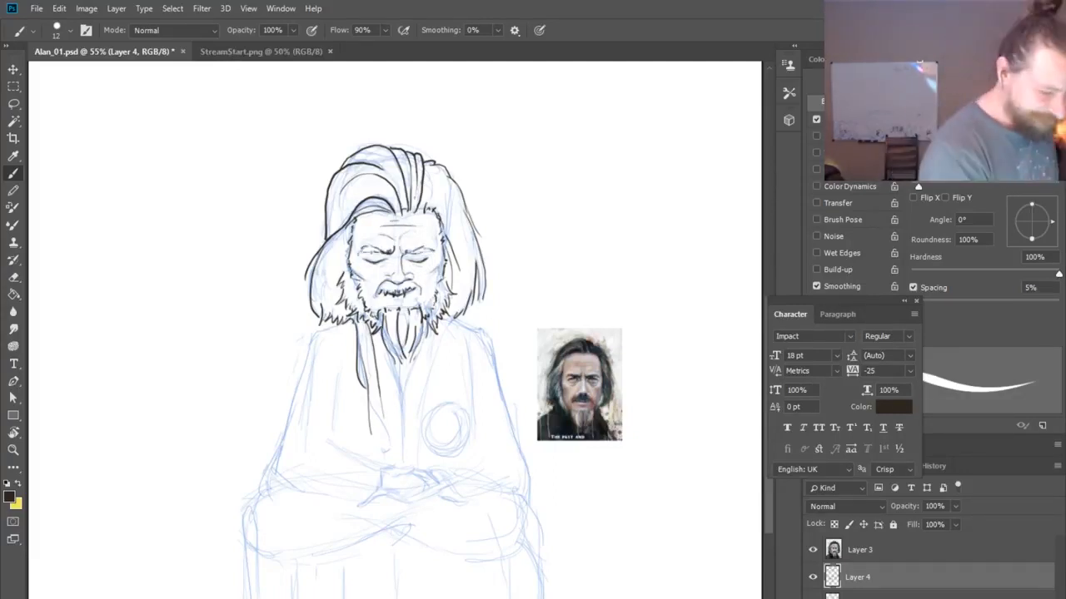
Step: Ink the robe's right collar edges and the central overlap line running down to the hands
{"action": "left_click_drag", "start_coordinate": [456, 321], "coordinate": [417, 458]}
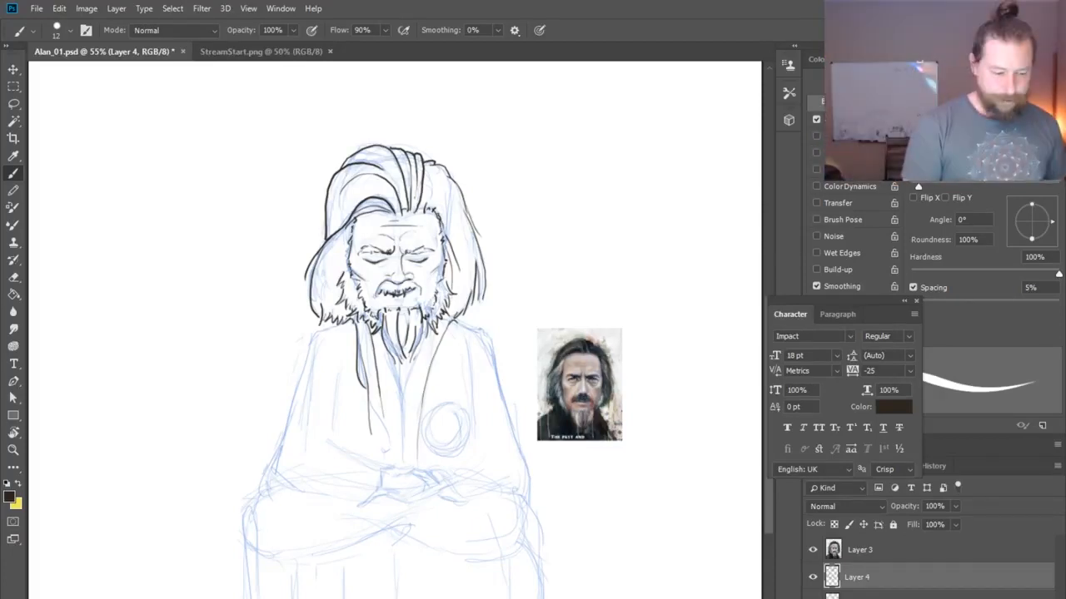
{"action": "left_click_drag", "start_coordinate": [434, 331], "coordinate": [425, 366]}
{"action": "left_click_drag", "start_coordinate": [457, 317], "coordinate": [462, 325]}
{"action": "left_click_drag", "start_coordinate": [425, 360], "coordinate": [402, 398]}
{"action": "left_click_drag", "start_coordinate": [402, 396], "coordinate": [403, 461]}
{"action": "key", "text": "ctrl+z"}
{"action": "mouse_move", "coordinate": [401, 393]}
{"action": "left_mouse_down"}
{"action": "mouse_move", "coordinate": [404, 464]}
{"action": "mouse_move", "coordinate": [414, 467]}
{"action": "mouse_move", "coordinate": [378, 477]}
{"action": "mouse_move", "coordinate": [402, 485]}
{"action": "left_mouse_up"}
Step: Switch to Layer 2 and set the foreground colour to a muted grey-blue
{"action": "left_click", "coordinate": [857, 594]}
{"action": "left_click", "coordinate": [9, 497]}
{"action": "left_click", "coordinate": [795, 444]}
{"action": "key", "text": "ctrl+z"}
{"action": "left_click", "coordinate": [10, 497]}
{"action": "left_click", "coordinate": [518, 490]}
{"action": "left_click", "coordinate": [795, 444]}
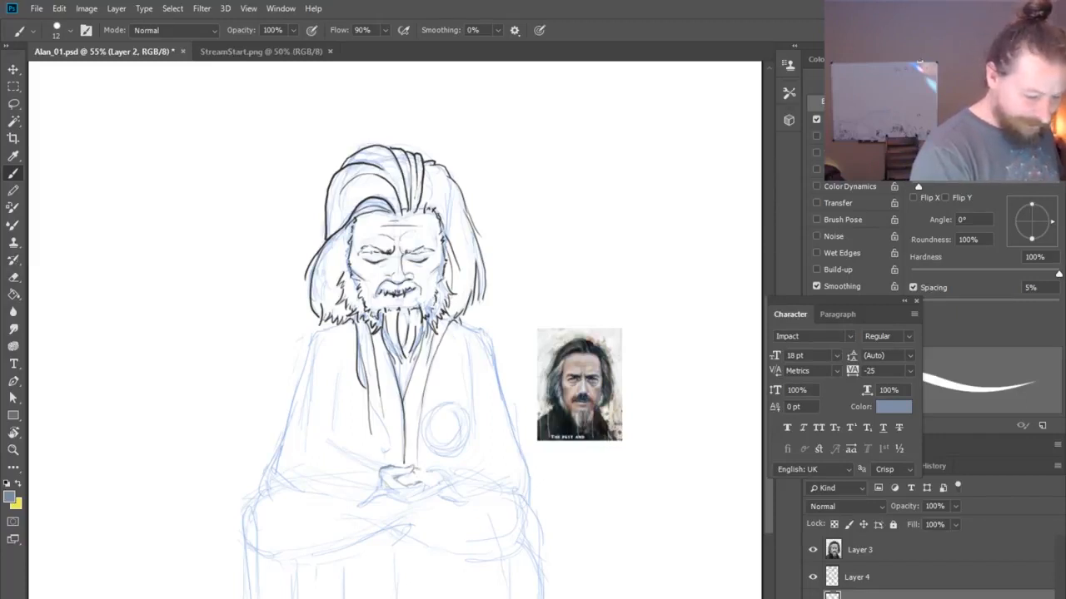
Step: Ink the clasped hands and the sleeve beside the sketched circle, from its hem up to the shoulder
{"action": "mouse_move", "coordinate": [414, 479]}
{"action": "left_mouse_down"}
{"action": "mouse_move", "coordinate": [445, 483]}
{"action": "mouse_move", "coordinate": [447, 503]}
{"action": "mouse_move", "coordinate": [422, 485]}
{"action": "mouse_move", "coordinate": [370, 491]}
{"action": "mouse_move", "coordinate": [355, 509]}
{"action": "left_mouse_up"}
{"action": "mouse_move", "coordinate": [381, 493]}
{"action": "left_mouse_down"}
{"action": "mouse_move", "coordinate": [424, 495]}
{"action": "mouse_move", "coordinate": [408, 503]}
{"action": "mouse_move", "coordinate": [428, 497]}
{"action": "mouse_move", "coordinate": [425, 482]}
{"action": "mouse_move", "coordinate": [469, 505]}
{"action": "mouse_move", "coordinate": [459, 514]}
{"action": "mouse_move", "coordinate": [488, 517]}
{"action": "mouse_move", "coordinate": [472, 507]}
{"action": "mouse_move", "coordinate": [524, 489]}
{"action": "mouse_move", "coordinate": [533, 471]}
{"action": "mouse_move", "coordinate": [552, 544]}
{"action": "mouse_move", "coordinate": [541, 571]}
{"action": "left_mouse_up"}
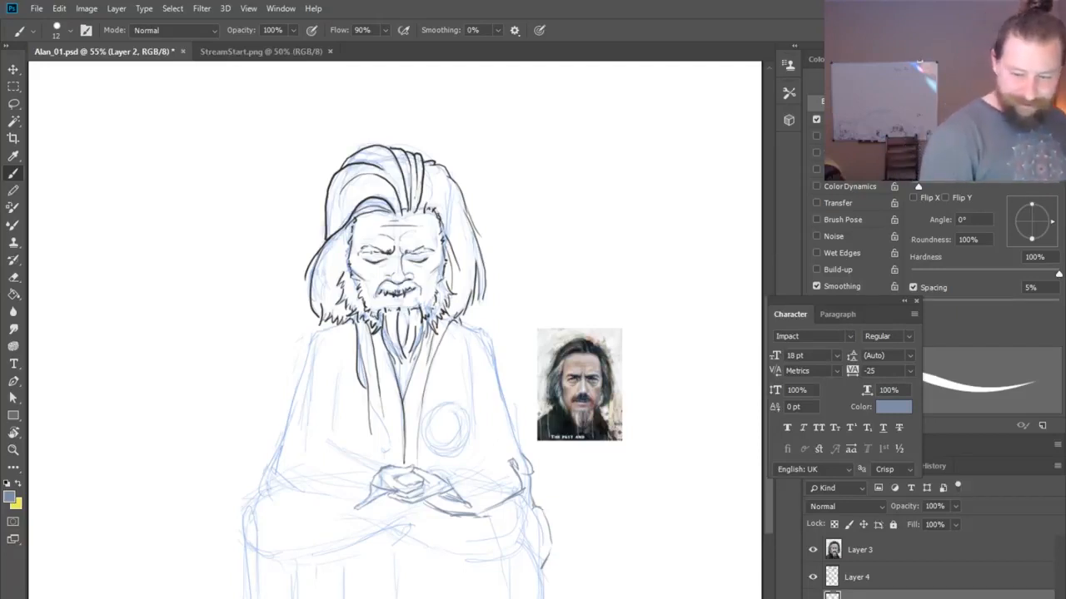
{"action": "left_click_drag", "start_coordinate": [519, 456], "coordinate": [495, 358]}
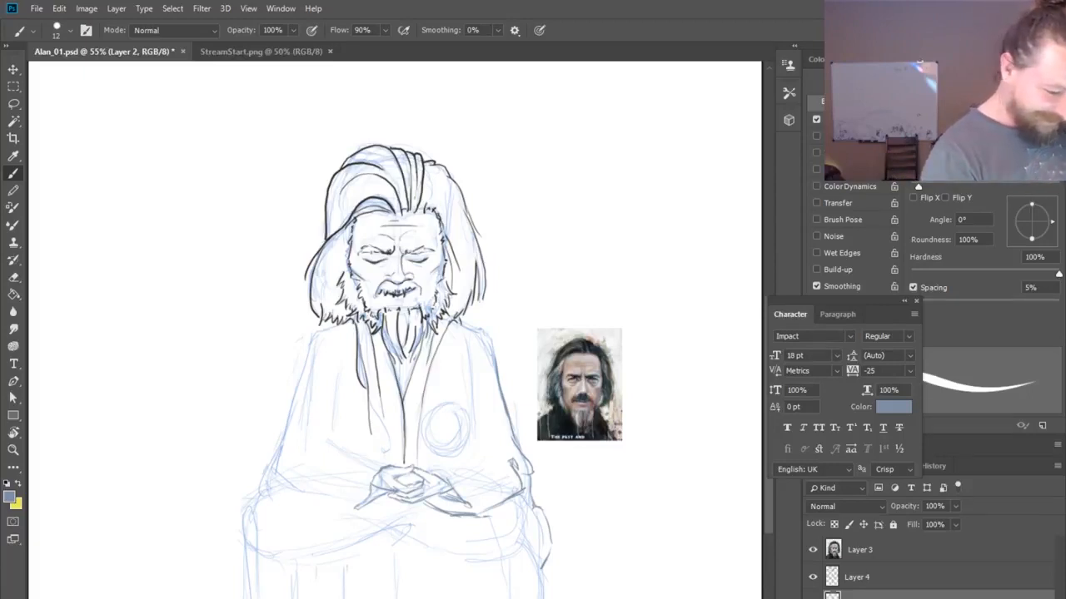
{"action": "left_click_drag", "start_coordinate": [463, 327], "coordinate": [494, 345]}
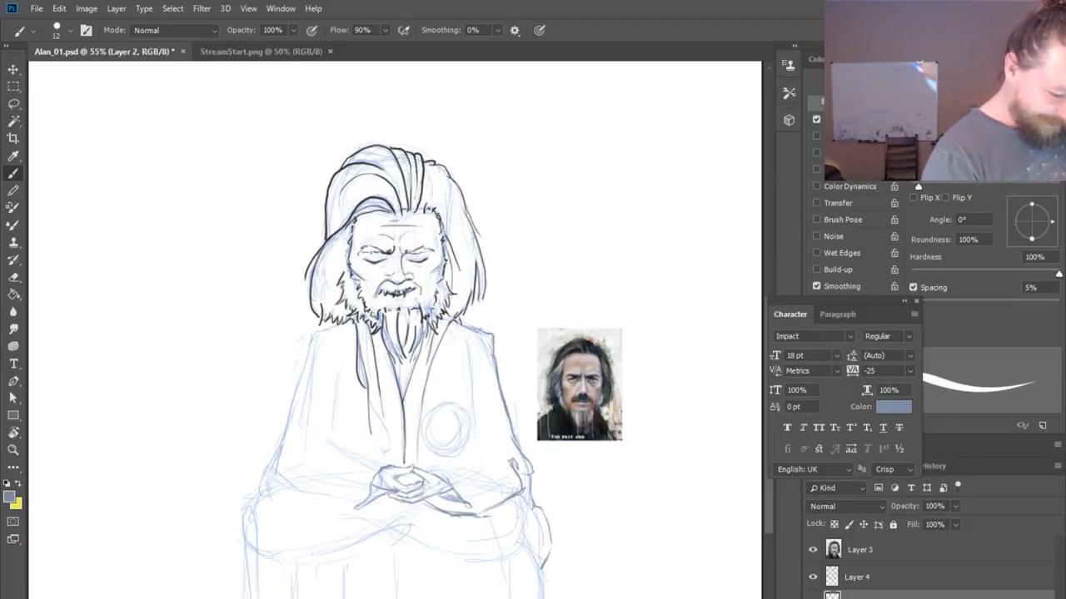
{"action": "left_click_drag", "start_coordinate": [505, 413], "coordinate": [510, 426]}
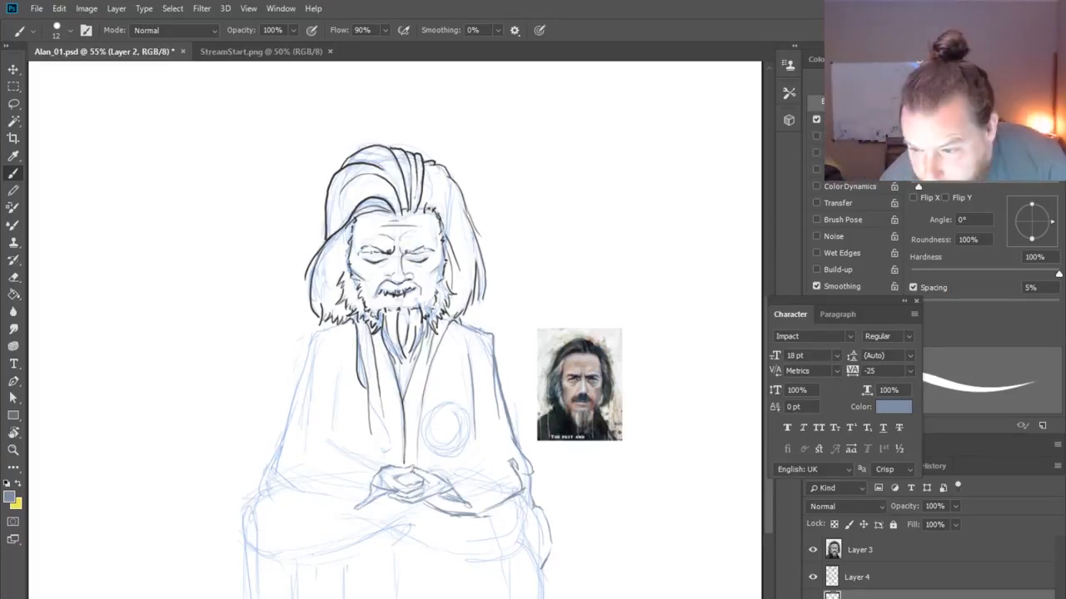
Step: On Layer 4, with a dark brown foreground colour, ink the robe's outer shoulder, sleeve, cuff and knee on the circle emblem's side
{"action": "left_click", "coordinate": [883, 577]}
{"action": "left_click", "coordinate": [9, 497]}
{"action": "left_click", "coordinate": [790, 442]}
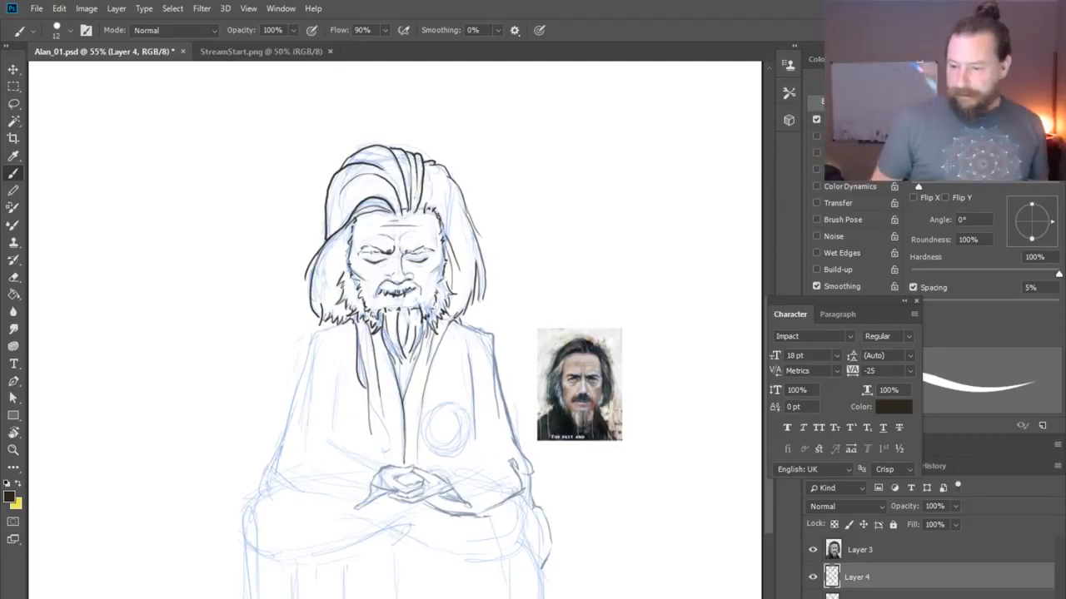
{"action": "mouse_move", "coordinate": [455, 323]}
{"action": "left_mouse_down"}
{"action": "mouse_move", "coordinate": [533, 471]}
{"action": "mouse_move", "coordinate": [545, 572]}
{"action": "left_mouse_up"}
{"action": "left_click_drag", "start_coordinate": [507, 458], "coordinate": [518, 468]}
{"action": "left_click_drag", "start_coordinate": [424, 502], "coordinate": [503, 513]}
{"action": "left_click_drag", "start_coordinate": [441, 478], "coordinate": [546, 595]}
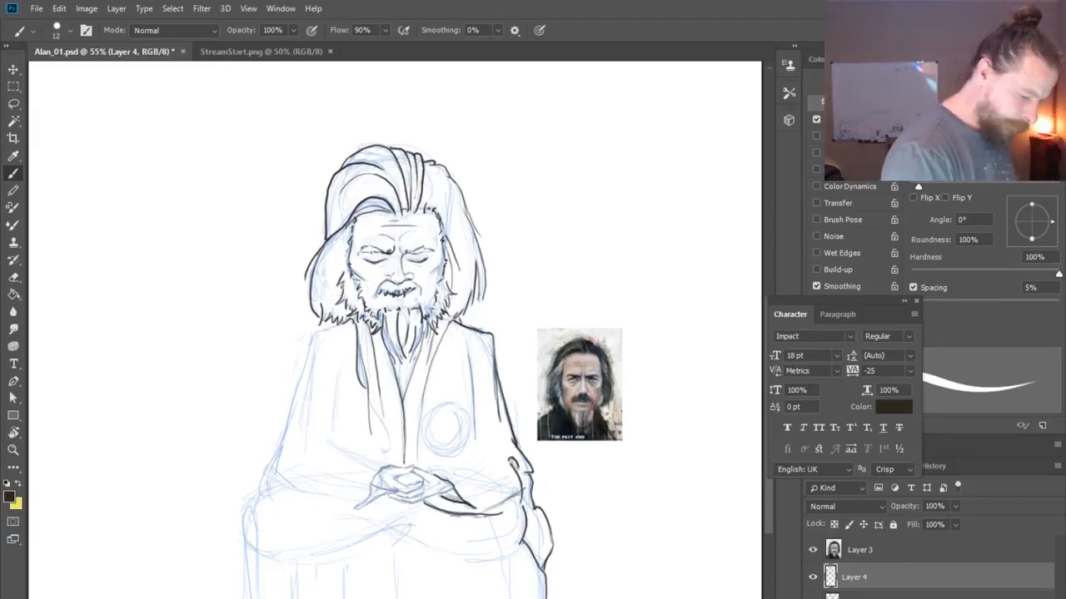
Step: Ink the opposite side of the robe from shoulder to knee, including the sleeve hem, the cuff by the hands and the vertical skirt folds
{"action": "mouse_move", "coordinate": [344, 571]}
{"action": "left_mouse_down"}
{"action": "mouse_move", "coordinate": [343, 598]}
{"action": "mouse_move", "coordinate": [298, 598]}
{"action": "left_mouse_up"}
{"action": "mouse_move", "coordinate": [248, 598]}
{"action": "left_mouse_down"}
{"action": "mouse_move", "coordinate": [245, 550]}
{"action": "mouse_move", "coordinate": [263, 494]}
{"action": "left_mouse_up"}
{"action": "left_click_drag", "start_coordinate": [345, 323], "coordinate": [258, 494]}
{"action": "left_click_drag", "start_coordinate": [271, 473], "coordinate": [330, 494]}
{"action": "left_click_drag", "start_coordinate": [392, 467], "coordinate": [355, 510]}
{"action": "left_click_drag", "start_coordinate": [355, 509], "coordinate": [392, 489]}
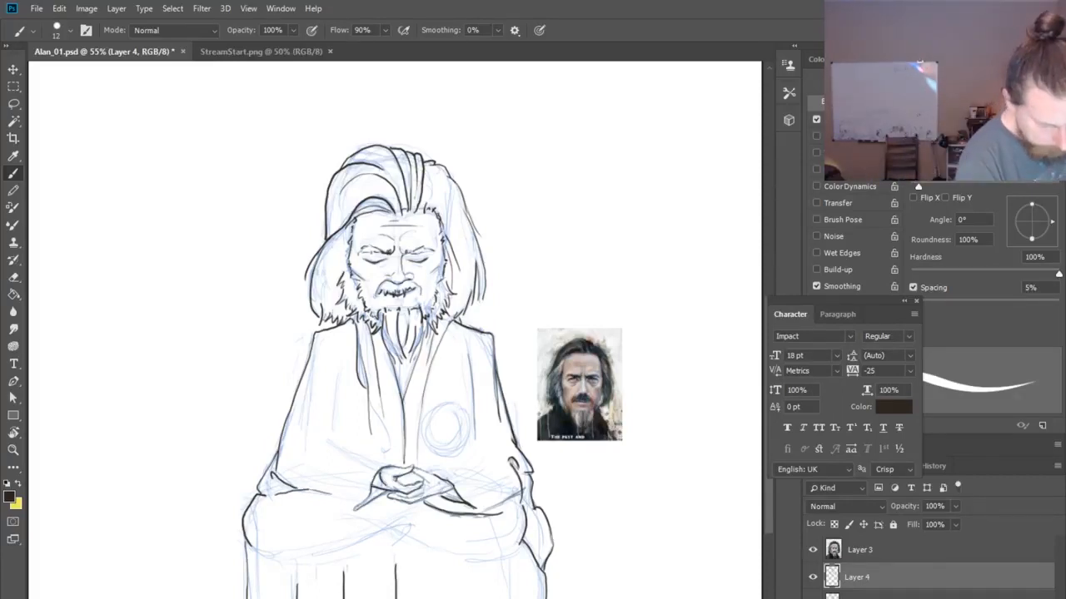
Step: Ink the inner sleeve folds and cuffs on both sides of the hands and the double-lined circle emblem on the chest
{"action": "left_click_drag", "start_coordinate": [430, 471], "coordinate": [496, 486]}
{"action": "left_click_drag", "start_coordinate": [468, 353], "coordinate": [467, 464]}
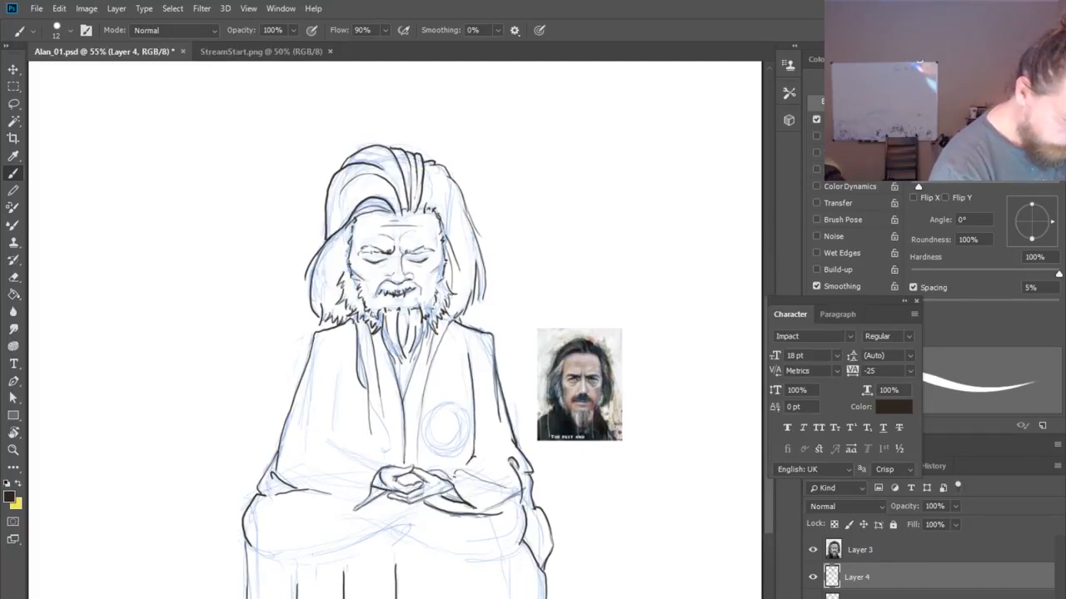
{"action": "mouse_move", "coordinate": [338, 370]}
{"action": "left_mouse_down"}
{"action": "mouse_move", "coordinate": [323, 435]}
{"action": "mouse_move", "coordinate": [396, 464]}
{"action": "left_mouse_up"}
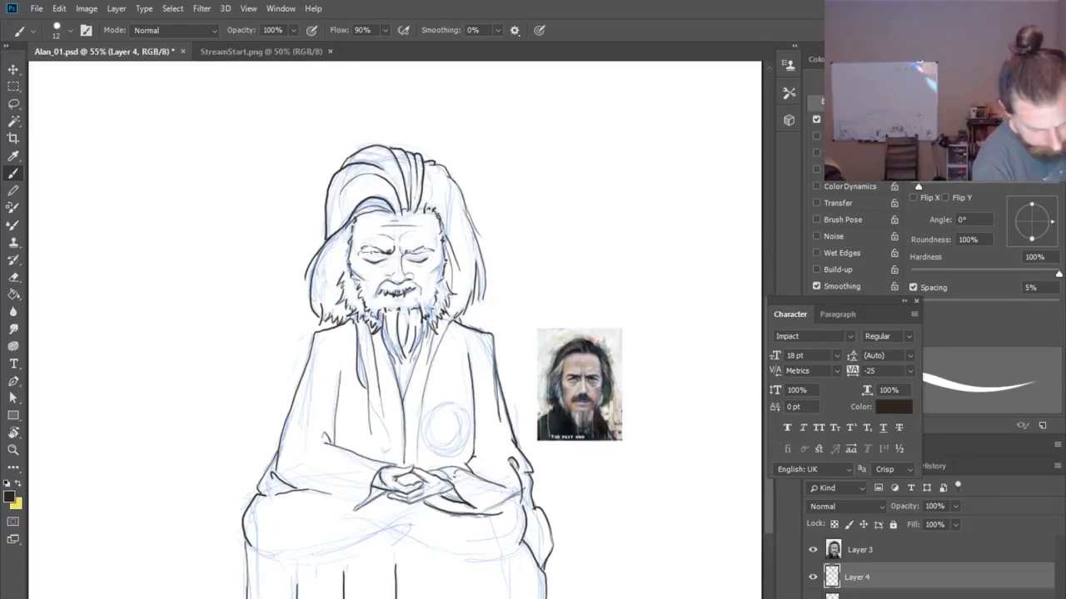
{"action": "left_click_drag", "start_coordinate": [308, 508], "coordinate": [351, 491]}
{"action": "mouse_move", "coordinate": [464, 416]}
{"action": "left_mouse_down"}
{"action": "mouse_move", "coordinate": [442, 454]}
{"action": "mouse_move", "coordinate": [469, 436]}
{"action": "left_mouse_up"}
{"action": "mouse_move", "coordinate": [465, 437]}
{"action": "left_mouse_down"}
{"action": "mouse_move", "coordinate": [447, 448]}
{"action": "mouse_move", "coordinate": [454, 406]}
{"action": "left_mouse_up"}
{"action": "left_click_drag", "start_coordinate": [458, 410], "coordinate": [468, 431]}
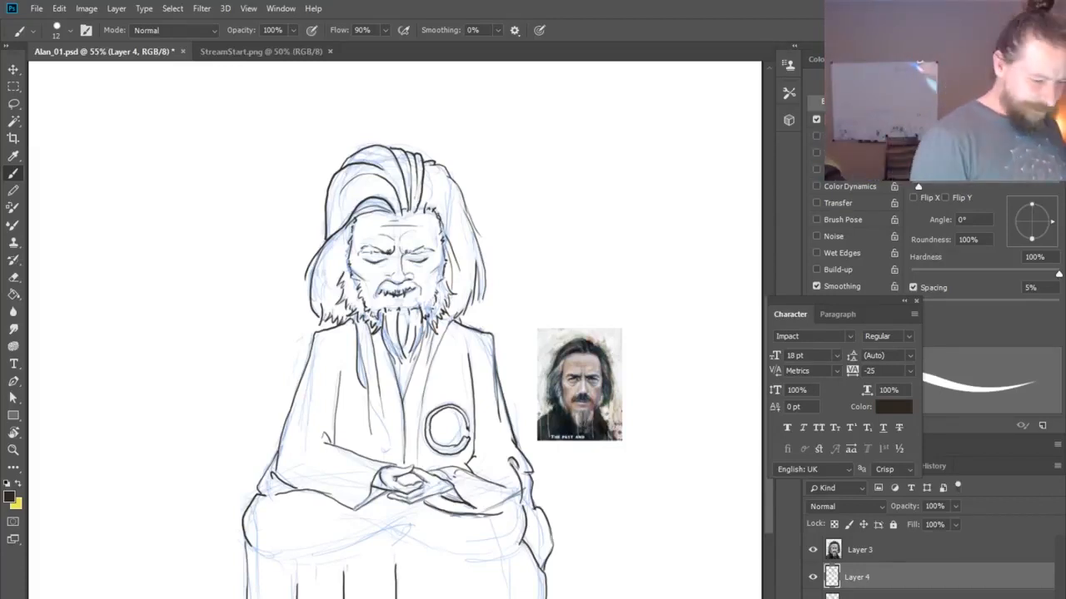
Step: Ink the robe's curved lap folds below the hands and hide the blue sketch layer
{"action": "left_click_drag", "start_coordinate": [314, 353], "coordinate": [301, 454]}
{"action": "key", "text": "ctrl+z"}
{"action": "left_click_drag", "start_coordinate": [411, 526], "coordinate": [303, 567]}
{"action": "left_click_drag", "start_coordinate": [428, 554], "coordinate": [503, 558]}
{"action": "left_click", "coordinate": [812, 598]}
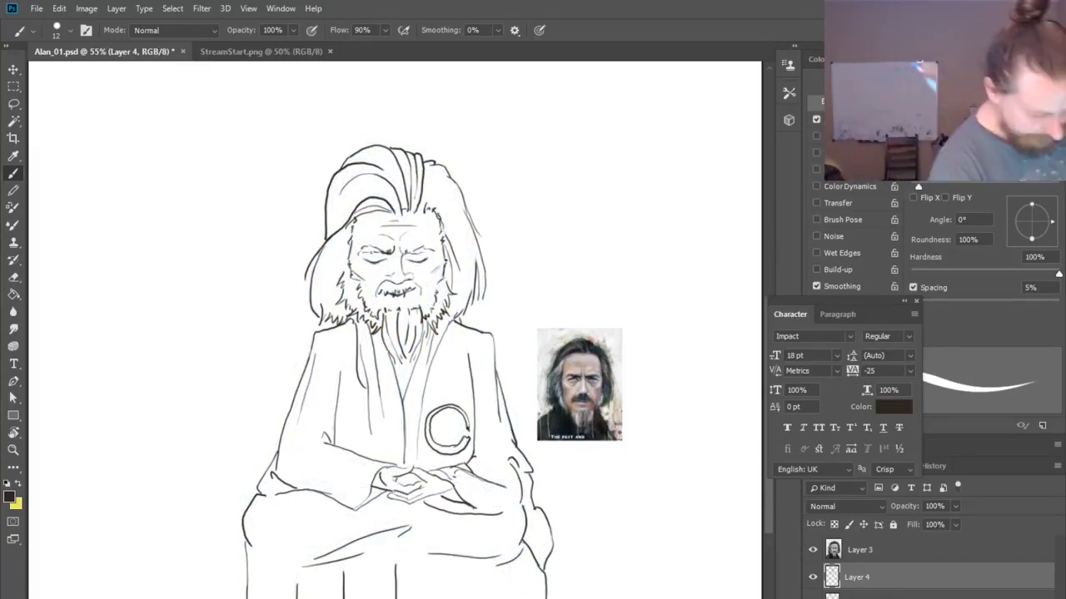
Step: Step back three strokes and ink new sleeve folds beside and below the circle emblem
{"action": "key", "text": "ctrl+alt+z"}
{"action": "key", "text": "ctrl+alt+z"}
{"action": "key", "text": "ctrl+alt+z"}
{"action": "mouse_move", "coordinate": [477, 401]}
{"action": "left_mouse_down"}
{"action": "mouse_move", "coordinate": [445, 471]}
{"action": "mouse_move", "coordinate": [469, 489]}
{"action": "left_mouse_up"}
{"action": "left_click_drag", "start_coordinate": [494, 467], "coordinate": [498, 505]}
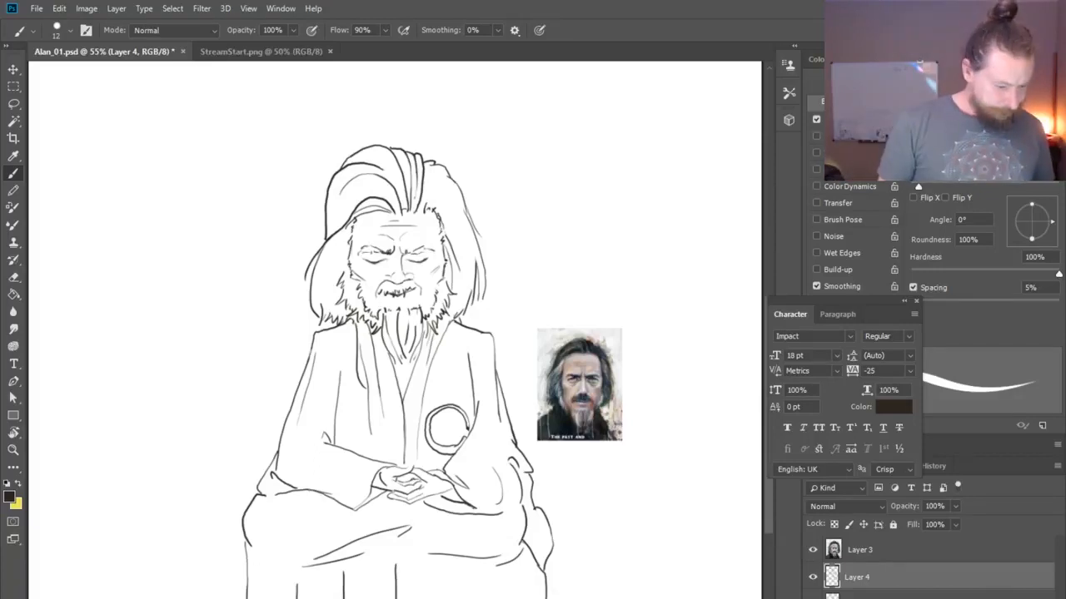
Step: Create a new layer and set the foreground colour to a dark grey-brown (H 37, S 10, B 29)
{"action": "key", "text": "ctrl+shift+alt+n"}
{"action": "left_click", "coordinate": [10, 497]}
{"action": "left_click", "coordinate": [495, 581]}
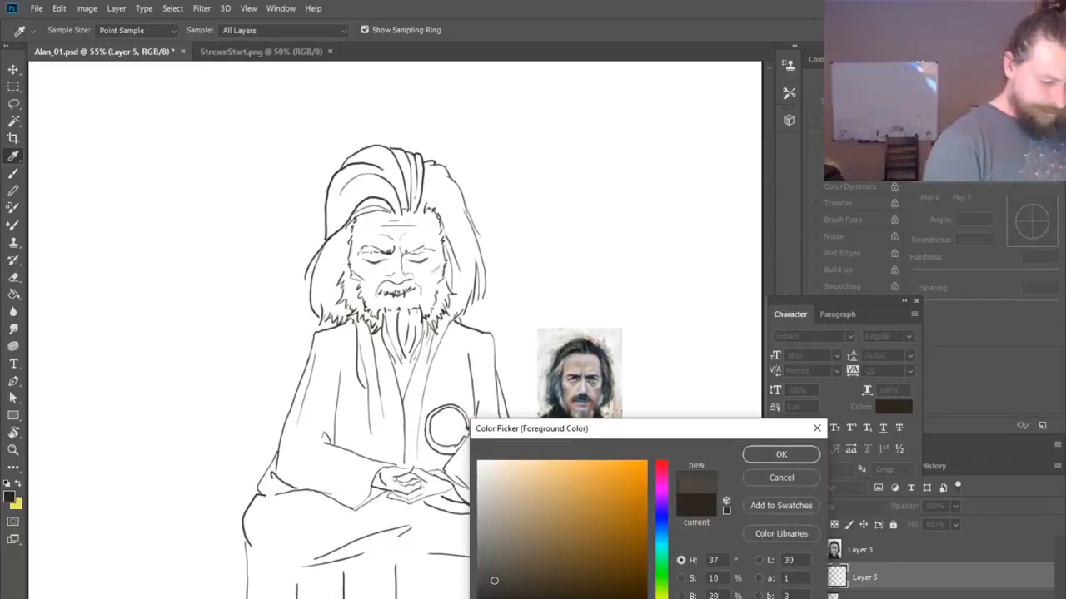
{"action": "key", "text": "Return"}
Step: Trace a thick closed outline around the robe, along the jagged beard edge and around the clasped hands
{"action": "mouse_move", "coordinate": [352, 323]}
{"action": "left_mouse_down"}
{"action": "mouse_move", "coordinate": [246, 527]}
{"action": "mouse_move", "coordinate": [247, 598]}
{"action": "left_mouse_up"}
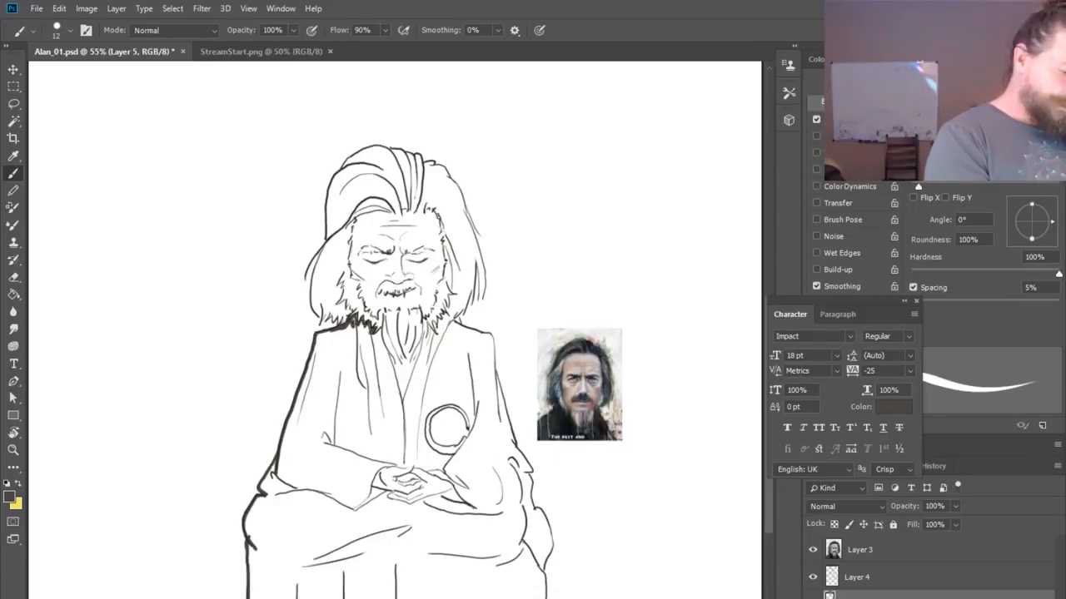
{"action": "mouse_move", "coordinate": [391, 356]}
{"action": "left_mouse_down"}
{"action": "mouse_move", "coordinate": [414, 361]}
{"action": "mouse_move", "coordinate": [428, 323]}
{"action": "mouse_move", "coordinate": [481, 334]}
{"action": "mouse_move", "coordinate": [501, 426]}
{"action": "mouse_move", "coordinate": [531, 471]}
{"action": "mouse_move", "coordinate": [545, 597]}
{"action": "left_mouse_up"}
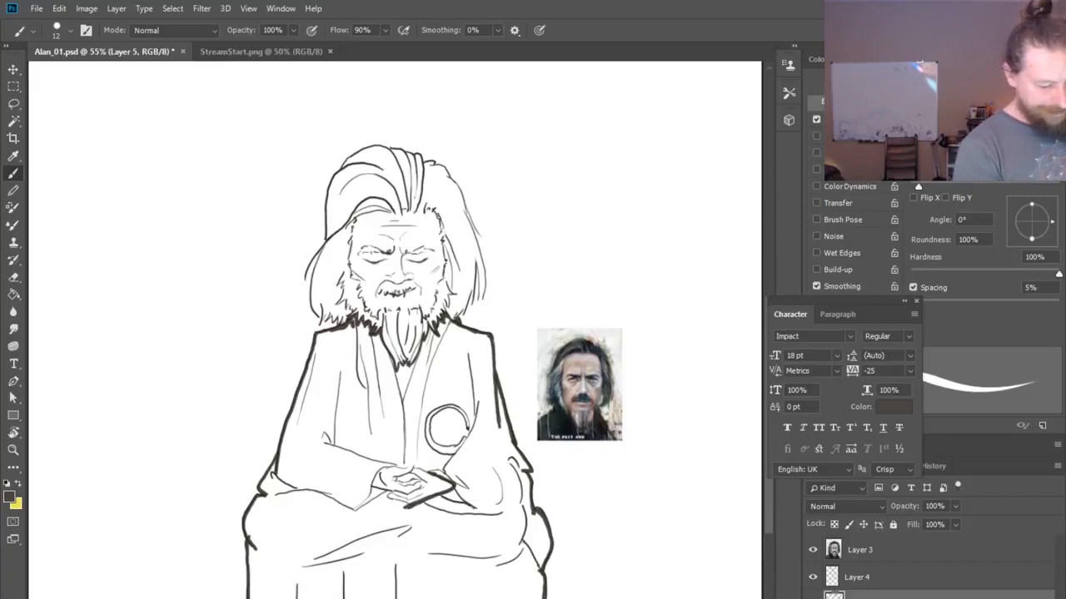
{"action": "left_click_drag", "start_coordinate": [406, 506], "coordinate": [388, 502]}
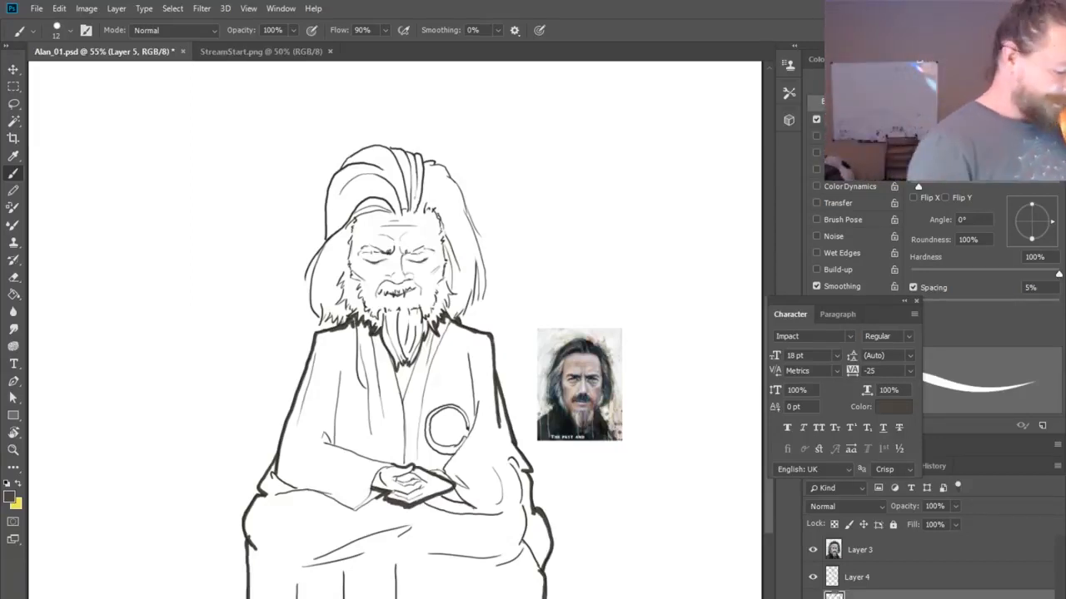
{"action": "left_click_drag", "start_coordinate": [372, 488], "coordinate": [397, 465]}
Step: Hide the Layer 4 line art and fill the robe silhouette with the grey-brown, leaving the hands unfilled
{"action": "left_click", "coordinate": [812, 577]}
{"action": "key", "text": "g"}
{"action": "left_click", "coordinate": [341, 433]}
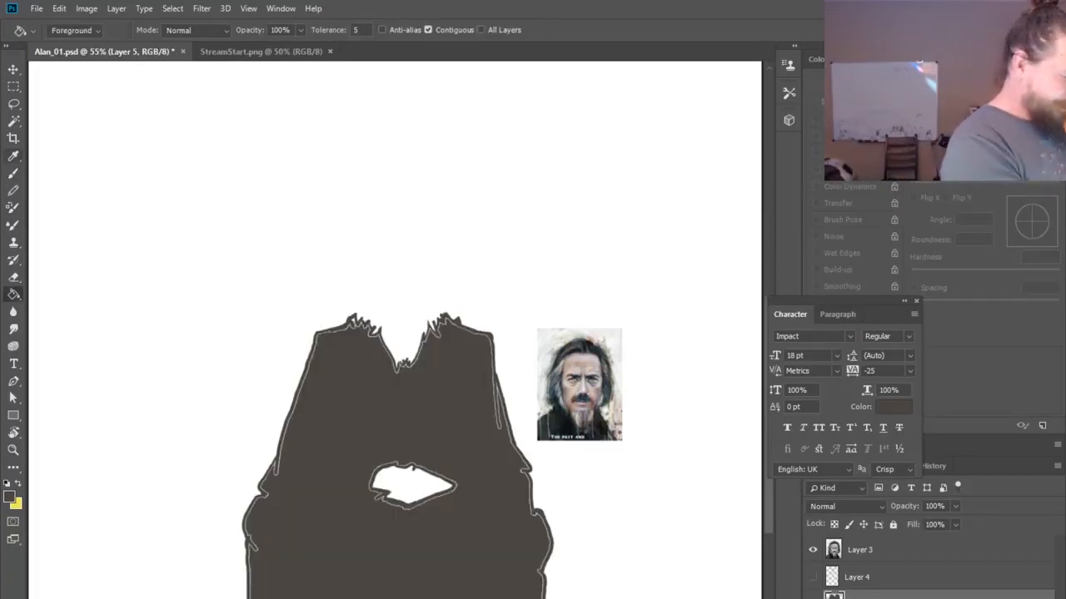
Step: Brush over the thin unfilled gaps along the robe's sides, the hand opening and the shoulder edge
{"action": "key", "text": "b"}
{"action": "left_click_drag", "start_coordinate": [277, 461], "coordinate": [249, 596]}
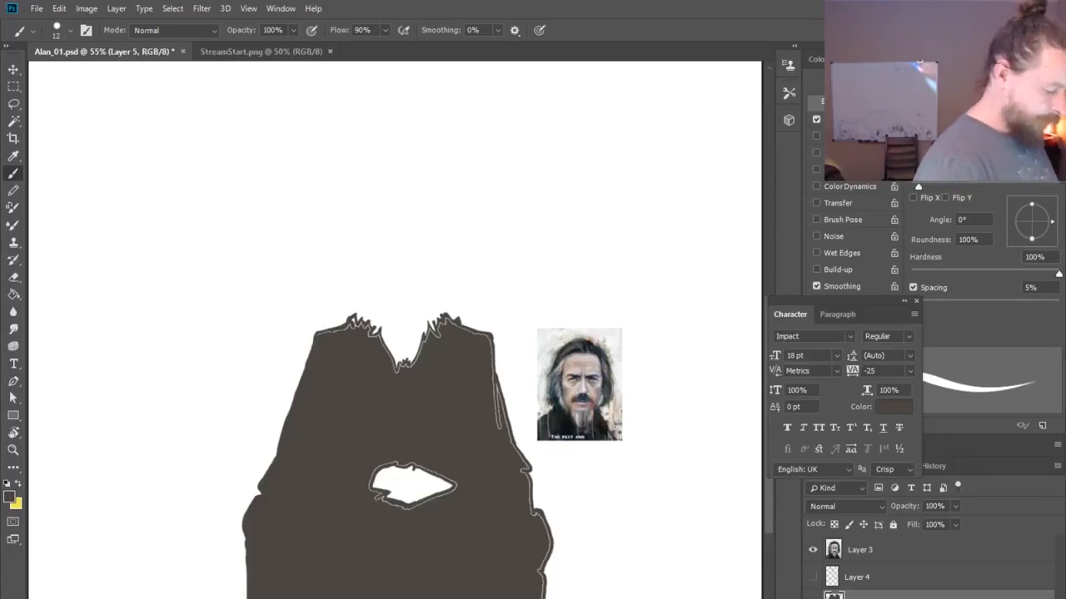
{"action": "left_click_drag", "start_coordinate": [493, 334], "coordinate": [541, 597]}
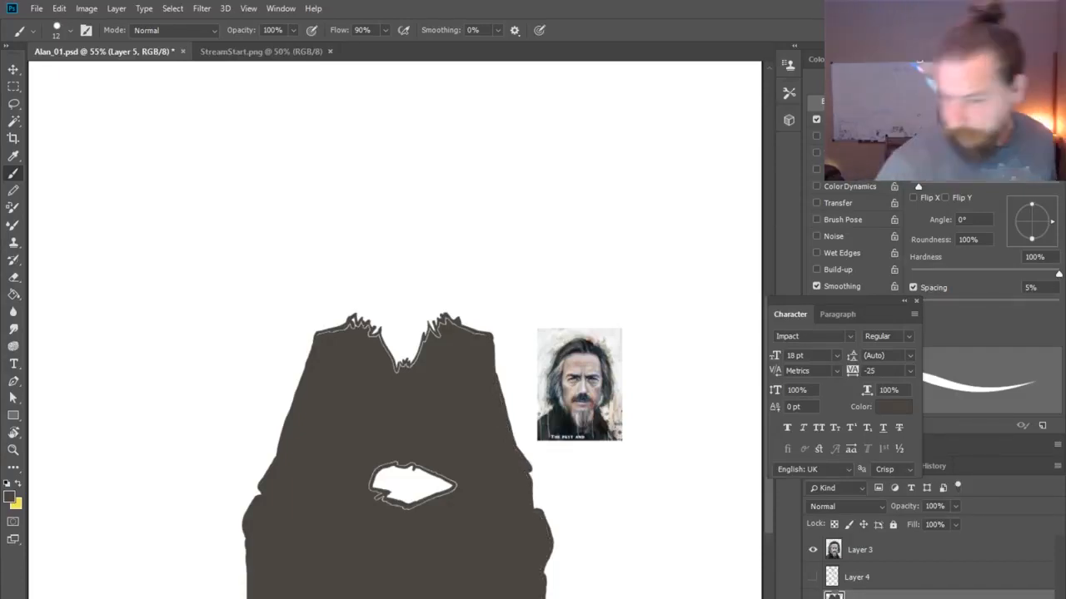
{"action": "mouse_move", "coordinate": [398, 462]}
{"action": "left_mouse_down"}
{"action": "mouse_move", "coordinate": [373, 498]}
{"action": "mouse_move", "coordinate": [399, 465]}
{"action": "left_mouse_up"}
{"action": "left_click_drag", "start_coordinate": [316, 333], "coordinate": [378, 335]}
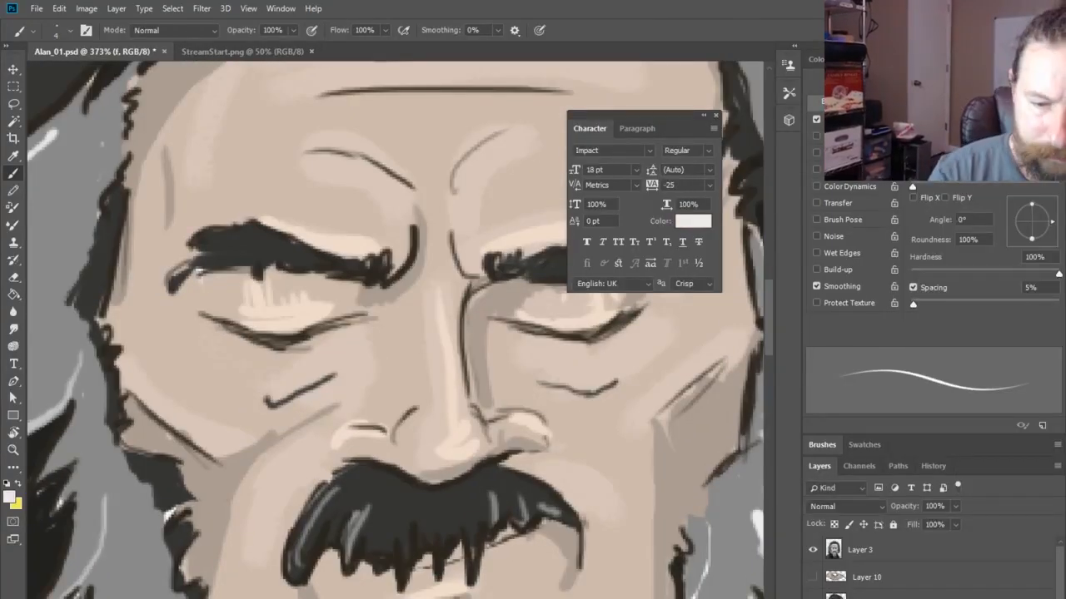
Step: Paint an open mouth with white teeth and a brownish lower lip under the moustache on layer f, and merge it down
{"action": "left_click_drag", "start_coordinate": [440, 572], "coordinate": [529, 539]}
{"action": "left_click_drag", "start_coordinate": [348, 581], "coordinate": [423, 597]}
{"action": "mouse_move", "coordinate": [535, 535]}
{"action": "left_mouse_down"}
{"action": "mouse_move", "coordinate": [482, 573]}
{"action": "mouse_move", "coordinate": [533, 538]}
{"action": "left_mouse_up"}
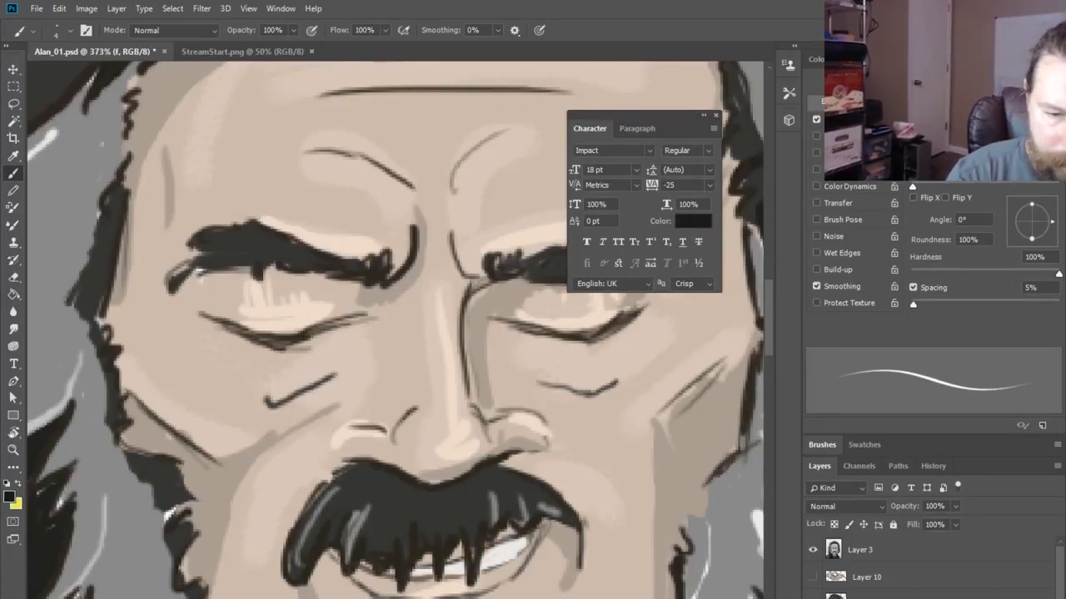
{"action": "left_click", "coordinate": [9, 497]}
{"action": "left_click", "coordinate": [545, 552]}
{"action": "left_click", "coordinate": [780, 455]}
{"action": "left_click_drag", "start_coordinate": [366, 583], "coordinate": [508, 576]}
{"action": "scroll", "coordinate": [436, 533], "scroll_direction": "up", "scroll_amount": 1}
{"action": "scroll", "coordinate": [447, 575], "scroll_direction": "down", "scroll_amount": 12}
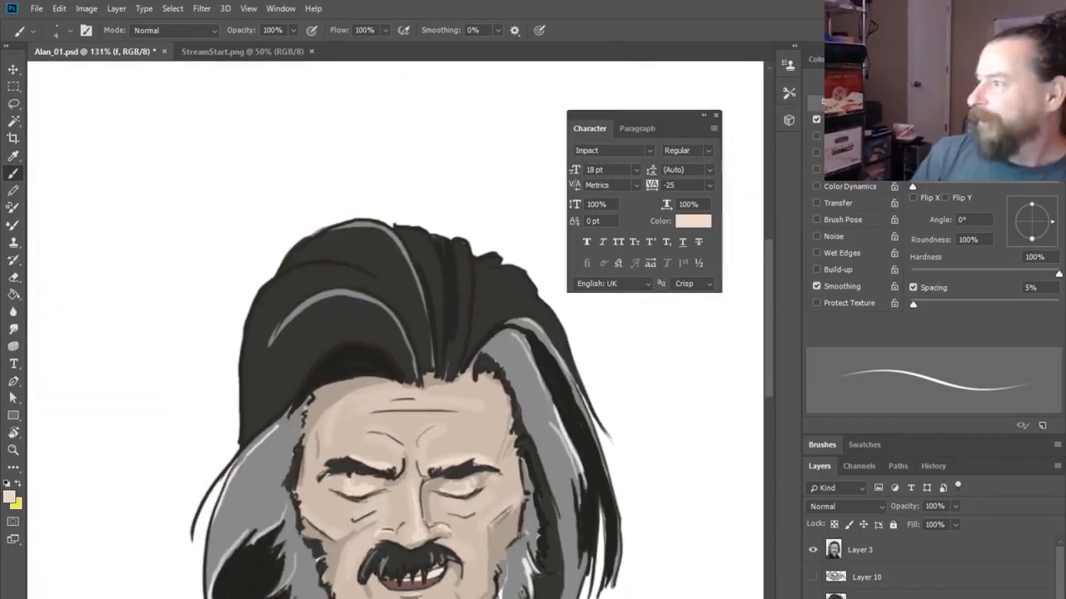
{"action": "scroll", "coordinate": [508, 471], "scroll_direction": "down", "scroll_amount": 2}
{"action": "key", "text": "ctrl+e"}
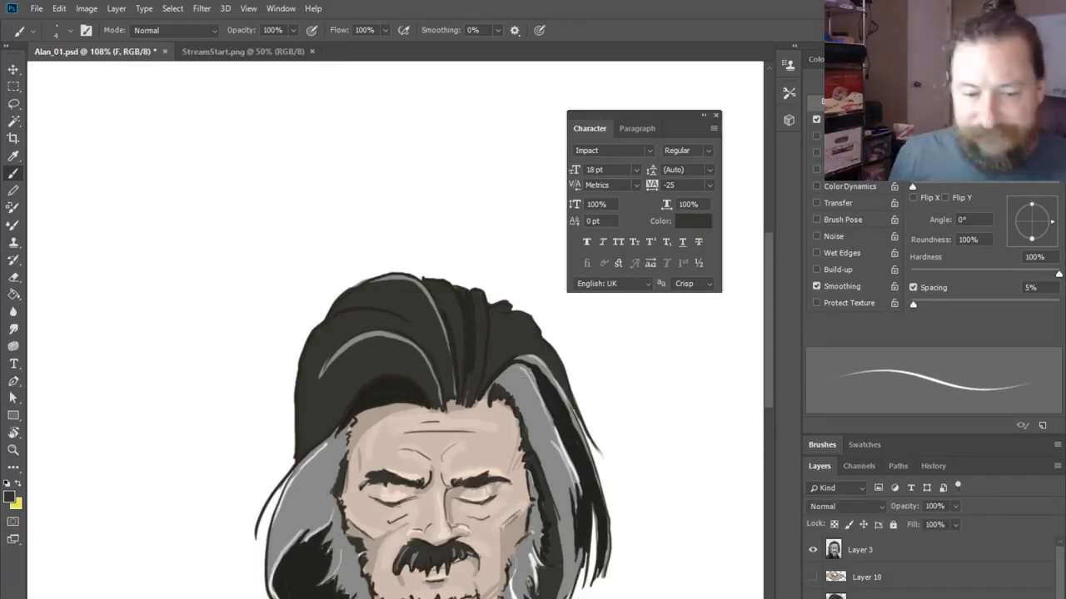
Step: Transform the F mouth layer and set the foreground colour to a light skin tone (H 26, S 16, B 80)
{"action": "key", "text": "v"}
{"action": "key", "text": "ctrl+t"}
{"action": "key", "text": "Return"}
{"action": "scroll", "coordinate": [436, 584], "scroll_direction": "up", "scroll_amount": 10}
{"action": "scroll", "coordinate": [239, 273], "scroll_direction": "down", "scroll_amount": 3}
{"action": "key", "text": "b"}
{"action": "left_click", "coordinate": [9, 497]}
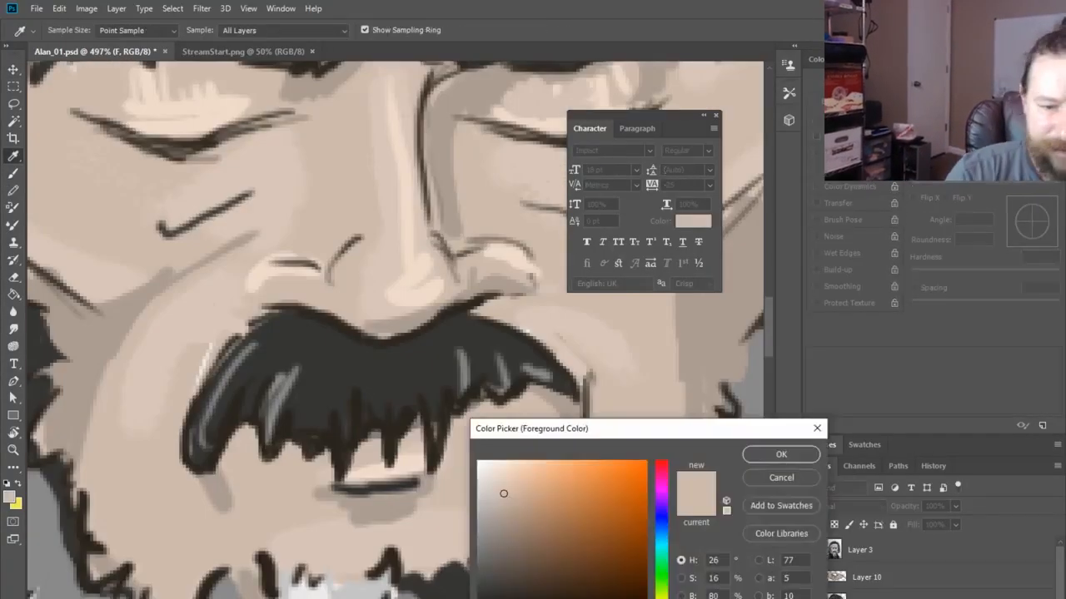
{"action": "left_click", "coordinate": [780, 455]}
Step: Paint muted beige creases at both mouth corners and retouch the lower-lip line on layer F
{"action": "left_click", "coordinate": [9, 497]}
{"action": "left_click", "coordinate": [780, 454]}
{"action": "scroll", "coordinate": [413, 341], "scroll_direction": "down", "scroll_amount": 1}
{"action": "left_click_drag", "start_coordinate": [271, 478], "coordinate": [305, 438]}
{"action": "left_click_drag", "start_coordinate": [453, 413], "coordinate": [508, 408]}
{"action": "scroll", "coordinate": [369, 332], "scroll_direction": "up", "scroll_amount": 4}
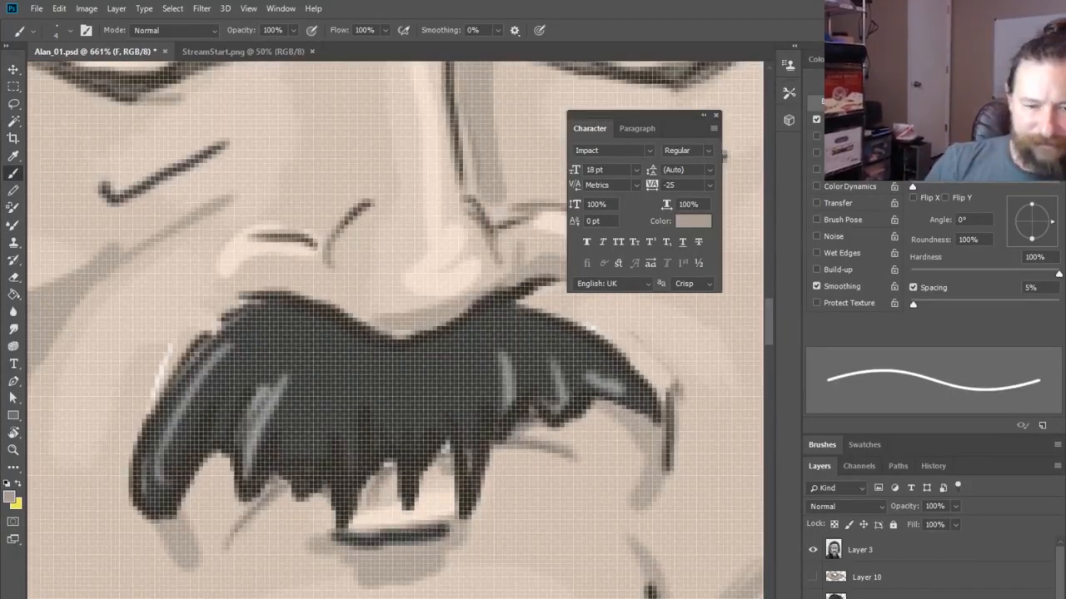
{"action": "left_click_drag", "start_coordinate": [333, 533], "coordinate": [449, 524]}
{"action": "scroll", "coordinate": [454, 523], "scroll_direction": "down", "scroll_amount": 17}
{"action": "left_click", "coordinate": [1057, 466]}
{"action": "key", "text": "Escape"}
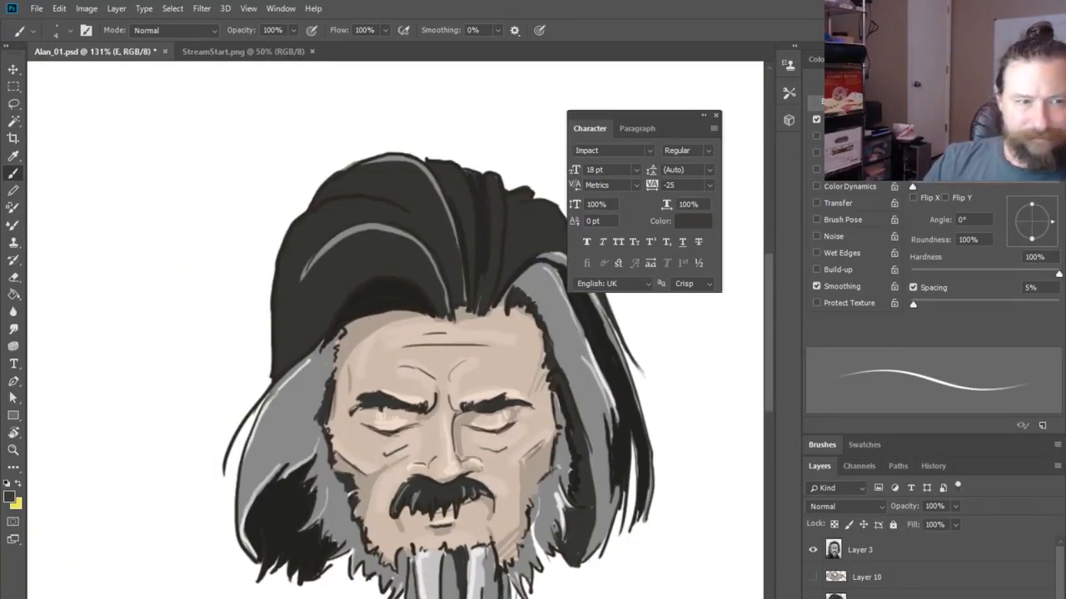
Step: On layer E, outline a wide open mouth in brown under the moustache and retouch the skin along the moustache's edge
{"action": "key", "text": "v"}
{"action": "key", "text": "b"}
{"action": "scroll", "coordinate": [441, 466], "scroll_direction": "up", "scroll_amount": 10}
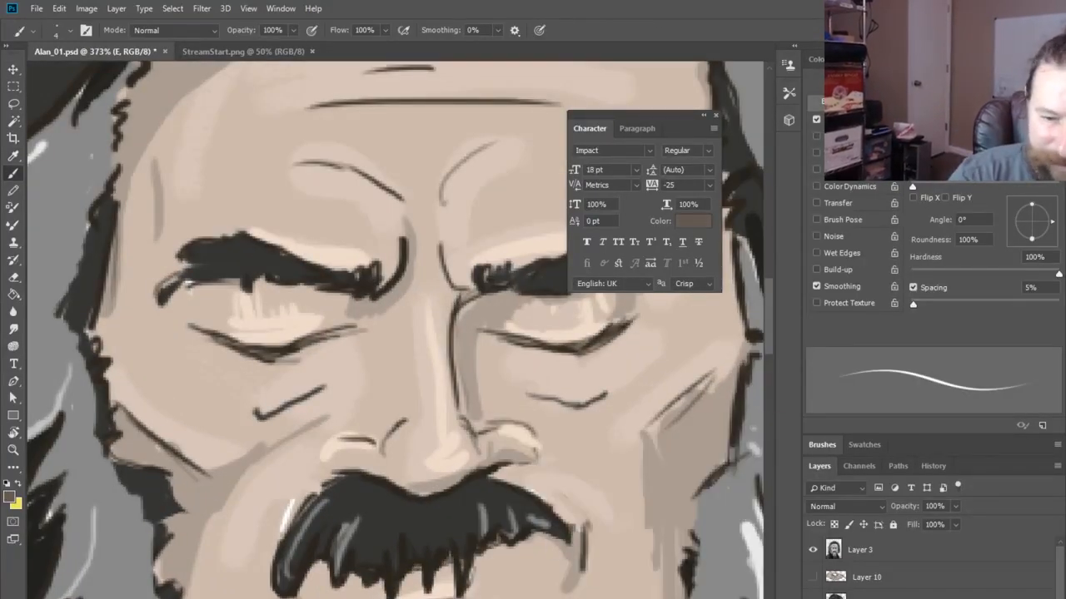
{"action": "mouse_move", "coordinate": [571, 529]}
{"action": "left_mouse_down"}
{"action": "mouse_move", "coordinate": [563, 561]}
{"action": "mouse_move", "coordinate": [467, 593]}
{"action": "left_mouse_up"}
{"action": "left_click_drag", "start_coordinate": [305, 583], "coordinate": [385, 595]}
{"action": "left_click", "coordinate": [270, 520], "text": "alt"}
{"action": "left_click_drag", "start_coordinate": [291, 501], "coordinate": [282, 535]}
{"action": "left_click", "coordinate": [321, 508], "text": "alt"}
{"action": "left_click", "coordinate": [10, 497]}
{"action": "left_click", "coordinate": [780, 455]}
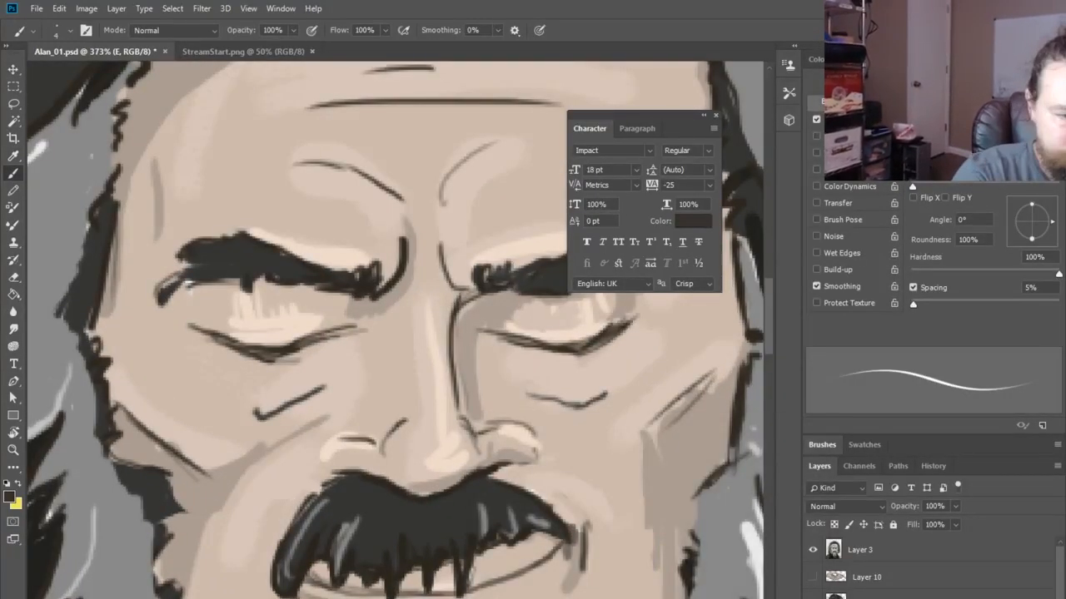
Step: Paint the white teeth and dark mouth corner inside the open mouth on layer E
{"action": "left_click", "coordinate": [516, 545], "text": "alt"}
{"action": "mouse_move", "coordinate": [542, 540]}
{"action": "left_mouse_down"}
{"action": "mouse_move", "coordinate": [476, 571]}
{"action": "mouse_move", "coordinate": [472, 586]}
{"action": "mouse_move", "coordinate": [561, 553]}
{"action": "left_mouse_up"}
{"action": "left_click", "coordinate": [9, 497]}
{"action": "left_click", "coordinate": [780, 455]}
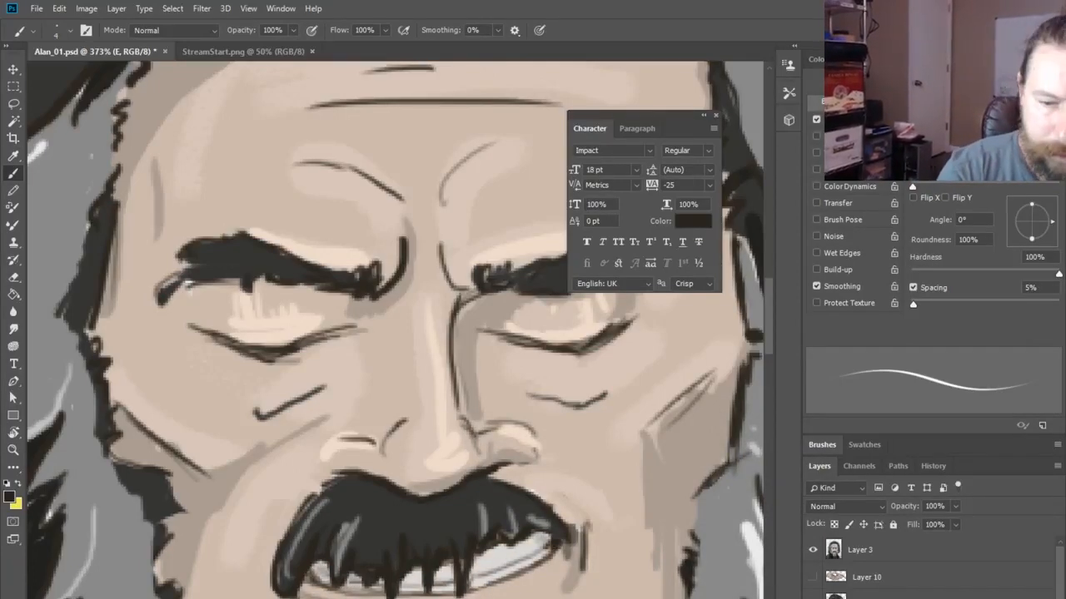
{"action": "scroll", "coordinate": [455, 522], "scroll_direction": "down", "scroll_amount": 8}
{"action": "key", "text": "e"}
{"action": "key", "text": "b"}
{"action": "left_click", "coordinate": [405, 475], "text": "alt"}
{"action": "scroll", "coordinate": [545, 358], "scroll_direction": "down", "scroll_amount": 2}
{"action": "left_click", "coordinate": [1058, 466]}
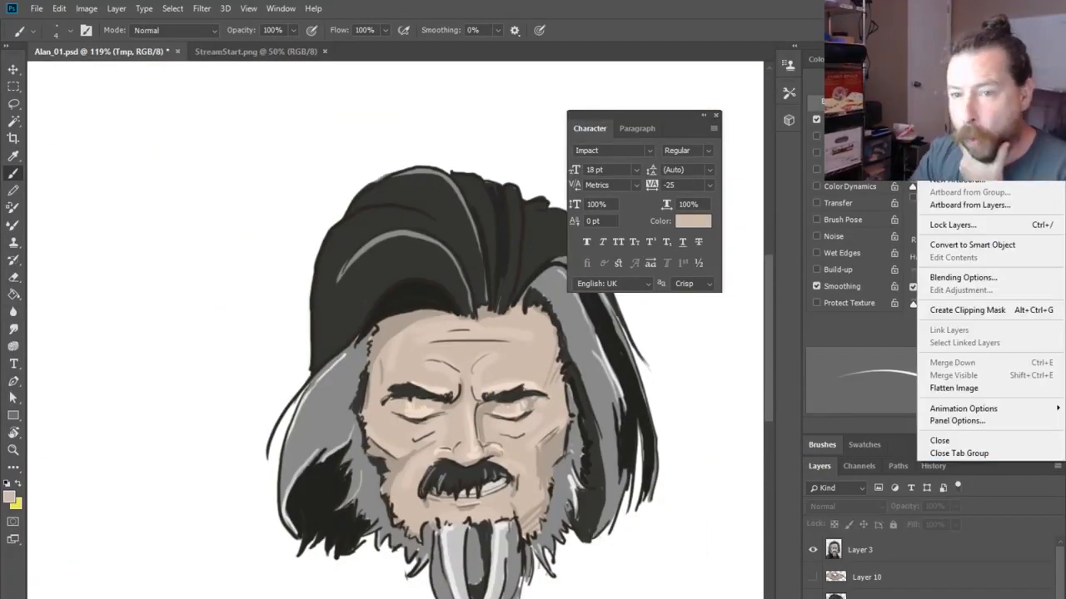
{"action": "key", "text": "Escape"}
Step: On layer Oh1, paint over the closed lips and block in a dark round mouth opening beneath the moustache
{"action": "scroll", "coordinate": [505, 496], "scroll_direction": "up", "scroll_amount": 4}
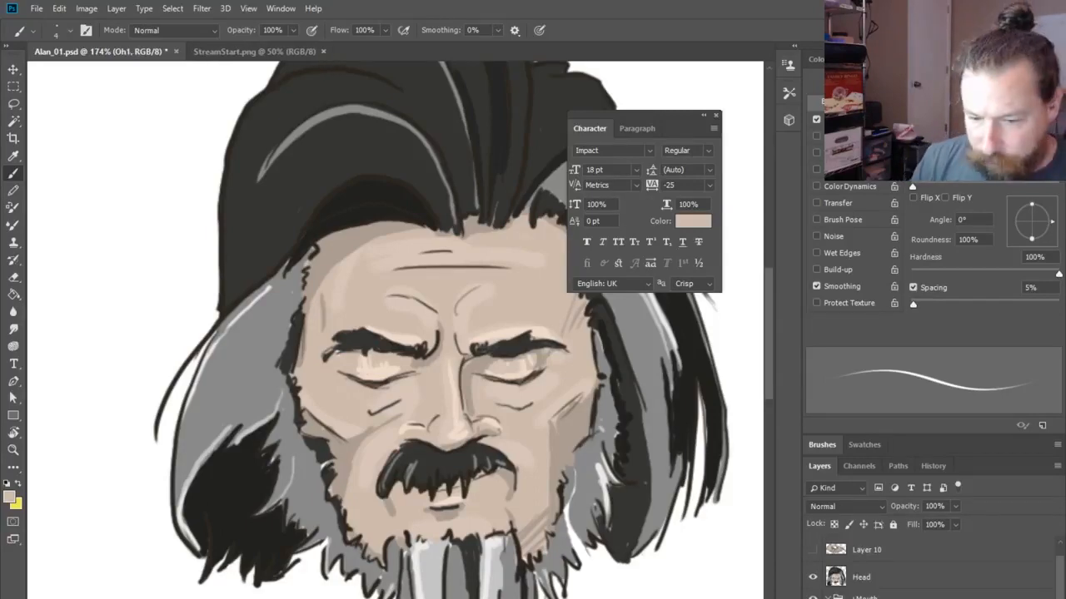
{"action": "scroll", "coordinate": [442, 509], "scroll_direction": "up", "scroll_amount": 4}
{"action": "left_click", "coordinate": [442, 505], "text": "alt"}
{"action": "left_click", "coordinate": [443, 522], "text": "alt"}
{"action": "left_click_drag", "start_coordinate": [419, 504], "coordinate": [468, 506]}
{"action": "left_click", "coordinate": [426, 485], "text": "alt"}
{"action": "mouse_move", "coordinate": [403, 485]}
{"action": "left_mouse_down"}
{"action": "mouse_move", "coordinate": [493, 477]}
{"action": "mouse_move", "coordinate": [465, 491]}
{"action": "mouse_move", "coordinate": [498, 465]}
{"action": "left_mouse_up"}
Step: Choose a muted red and paint the lower lip inside the Oh1 mouth opening
{"action": "left_click", "coordinate": [467, 467], "text": "alt"}
{"action": "left_click", "coordinate": [9, 497]}
{"action": "left_click", "coordinate": [491, 564]}
{"action": "left_click", "coordinate": [781, 454]}
{"action": "left_click_drag", "start_coordinate": [423, 526], "coordinate": [471, 516]}
{"action": "left_click", "coordinate": [466, 533], "text": "alt"}
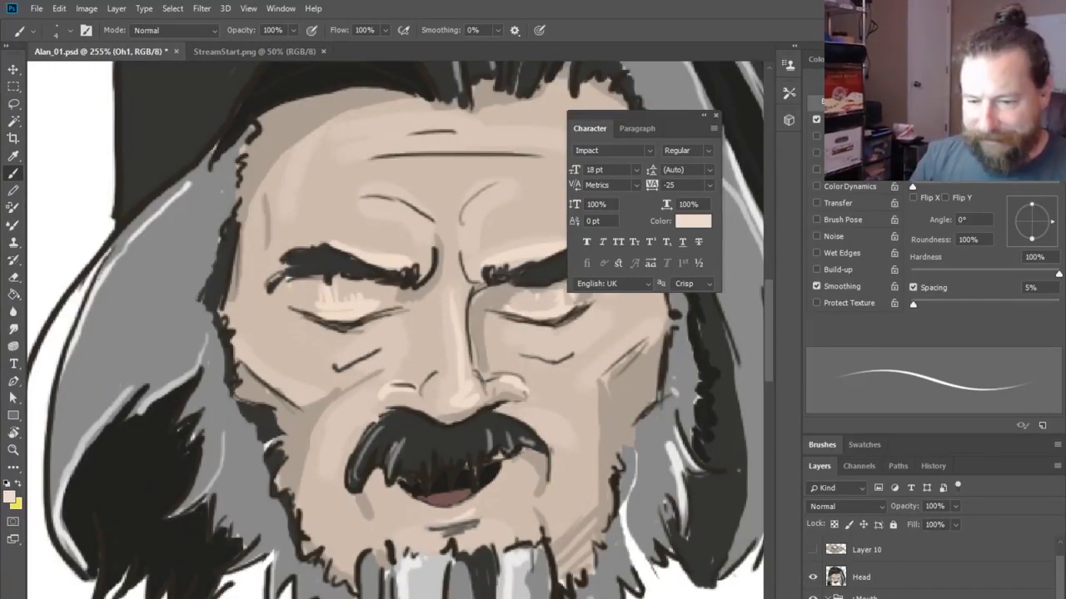
Step: Transform the Oh mouth and narrow its opening by painting sampled skin tone over the outer corner
{"action": "scroll", "coordinate": [378, 185], "scroll_direction": "down", "scroll_amount": 2}
{"action": "key", "text": "ctrl+t"}
{"action": "key", "text": "Return"}
{"action": "left_click", "coordinate": [441, 463], "text": "alt"}
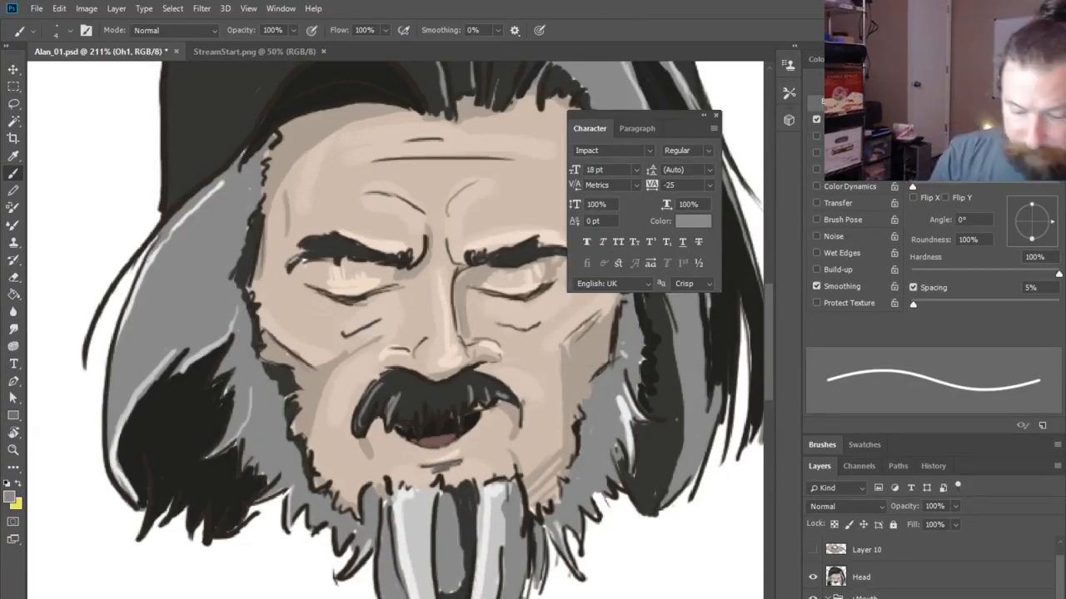
{"action": "left_click", "coordinate": [502, 426], "text": "alt"}
{"action": "left_click_drag", "start_coordinate": [491, 410], "coordinate": [475, 428]}
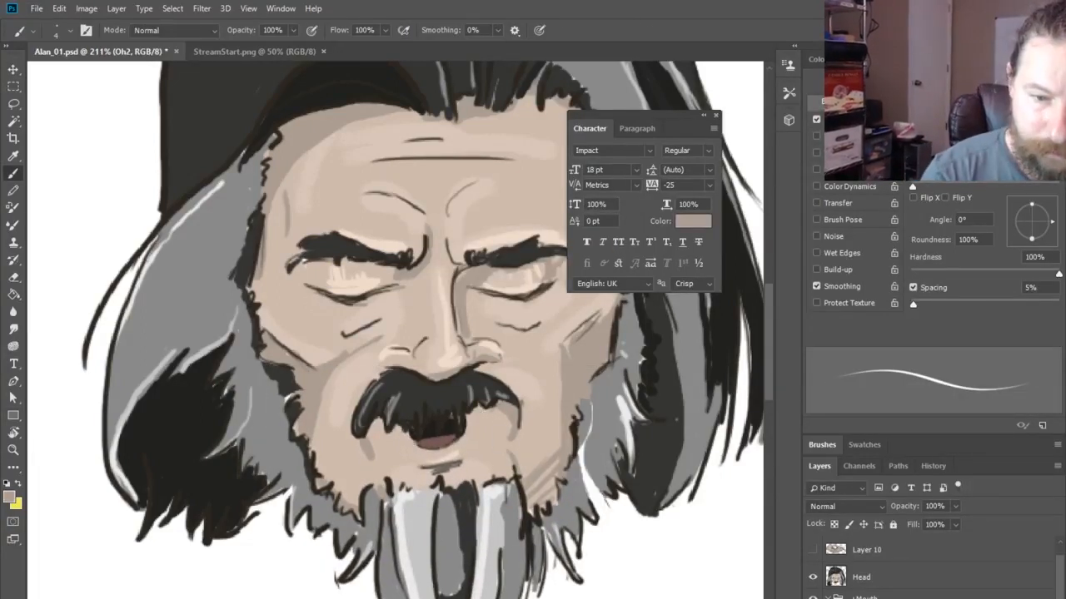
Step: Touch up the lower lip of the Oh2 mouth with sampled colours and hide the Oh group
{"action": "left_click", "coordinate": [467, 454], "text": "alt"}
{"action": "left_click", "coordinate": [437, 444], "text": "alt"}
{"action": "mouse_move", "coordinate": [421, 467]}
{"action": "left_mouse_down"}
{"action": "mouse_move", "coordinate": [460, 457]}
{"action": "mouse_move", "coordinate": [454, 441]}
{"action": "left_mouse_up"}
{"action": "left_click", "coordinate": [437, 426], "text": "alt"}
{"action": "left_click", "coordinate": [437, 424], "text": "alt"}
{"action": "left_click", "coordinate": [813, 561]}
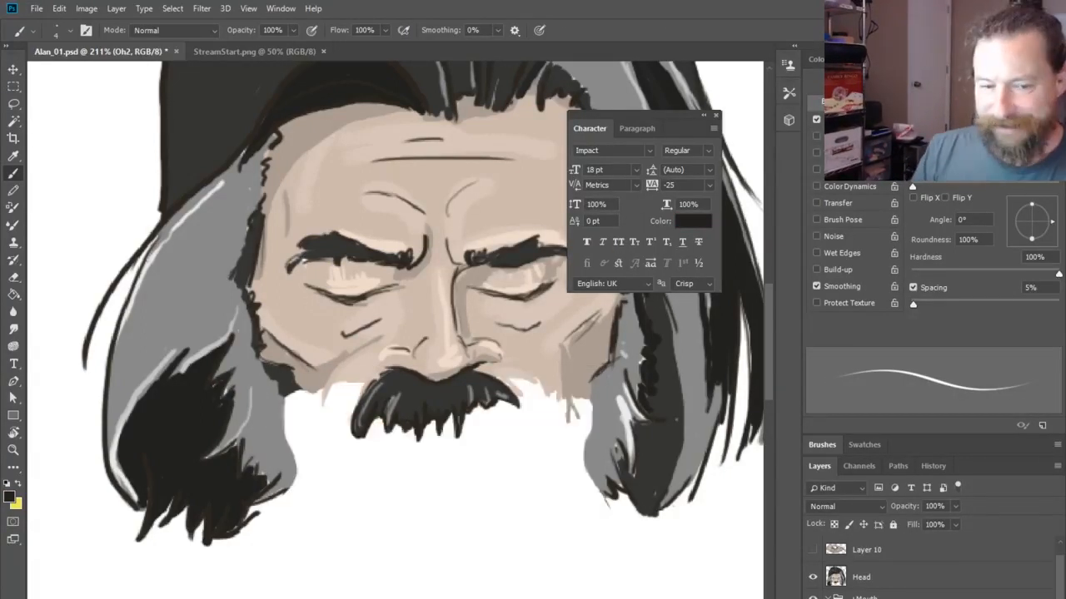
Step: Transform the R mouth layer and outline an open mouth shape beneath the moustache
{"action": "scroll", "coordinate": [933, 566], "scroll_direction": "down", "scroll_amount": 3}
{"action": "left_click", "coordinate": [1058, 466]}
{"action": "left_click", "coordinate": [966, 370]}
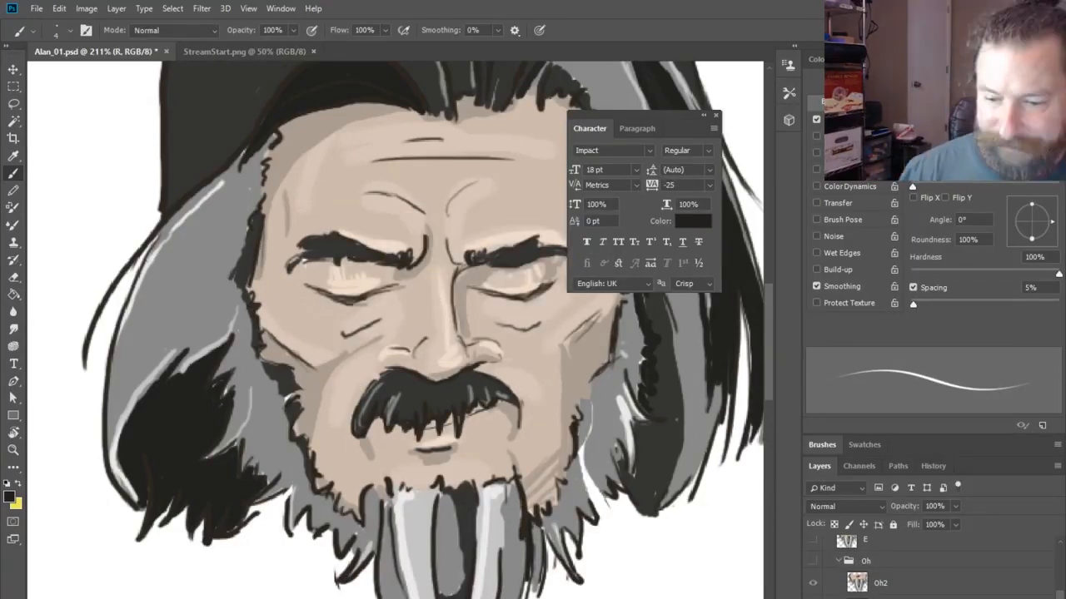
{"action": "key", "text": "ctrl+t"}
{"action": "key", "text": "Return"}
{"action": "left_click_drag", "start_coordinate": [497, 410], "coordinate": [494, 430]}
{"action": "left_click_drag", "start_coordinate": [383, 442], "coordinate": [414, 449]}
{"action": "left_click", "coordinate": [470, 454], "text": "alt"}
{"action": "mouse_move", "coordinate": [498, 422]}
{"action": "left_mouse_down"}
{"action": "mouse_move", "coordinate": [449, 446]}
{"action": "mouse_move", "coordinate": [461, 451]}
{"action": "left_mouse_up"}
Step: Paint the dark opening and muted red lower lip of the R mouth around its teeth
{"action": "left_click", "coordinate": [433, 400], "text": "alt"}
{"action": "left_click_drag", "start_coordinate": [469, 457], "coordinate": [421, 465]}
{"action": "left_click_drag", "start_coordinate": [491, 415], "coordinate": [463, 428]}
{"action": "left_click_drag", "start_coordinate": [495, 418], "coordinate": [414, 439]}
{"action": "left_click_drag", "start_coordinate": [496, 417], "coordinate": [422, 438]}
{"action": "scroll", "coordinate": [933, 570], "scroll_direction": "up", "scroll_amount": 3}
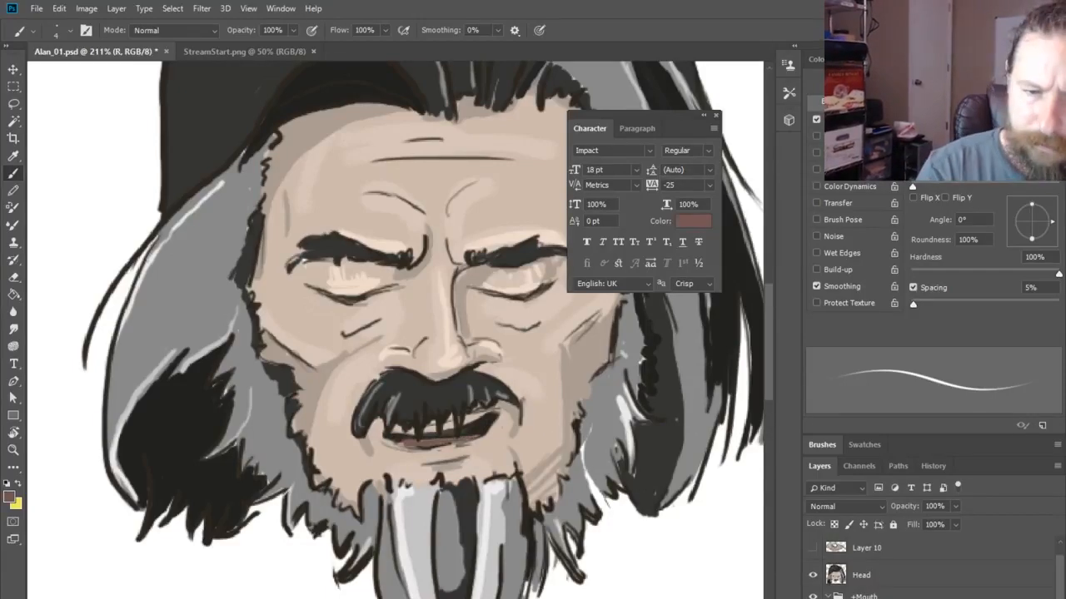
{"action": "left_click", "coordinate": [498, 492], "text": "alt"}
{"action": "scroll", "coordinate": [488, 476], "scroll_direction": "down", "scroll_amount": 6}
{"action": "scroll", "coordinate": [932, 570], "scroll_direction": "down", "scroll_amount": 6}
{"action": "left_click", "coordinate": [504, 533], "text": "alt"}
{"action": "left_click", "coordinate": [812, 556]}
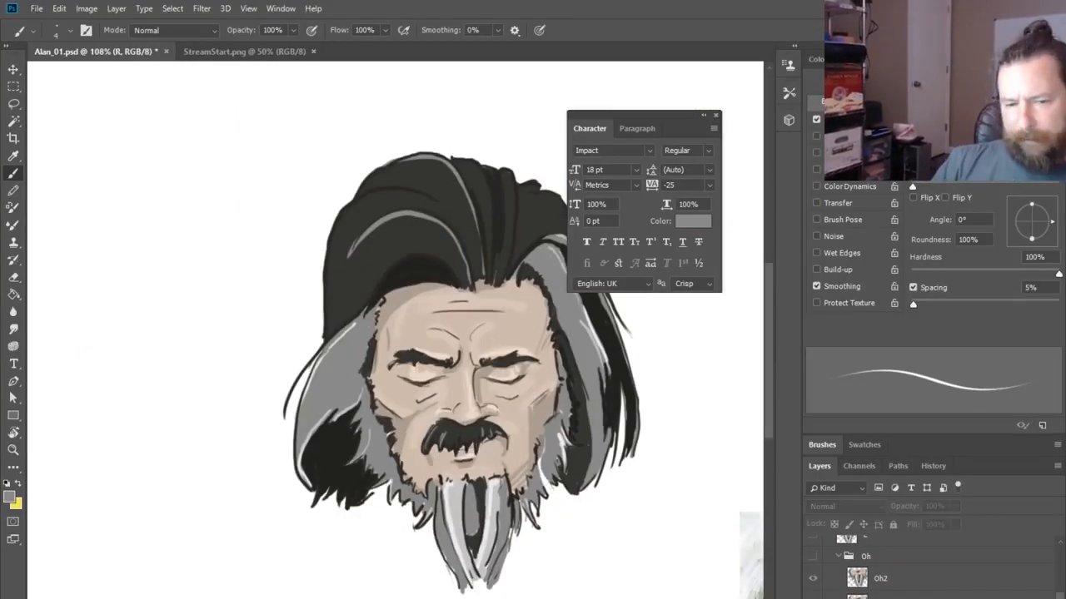
Step: Start the next mouth shape by painting its curved opening beneath the moustache with a sampled colour
{"action": "key", "text": "v"}
{"action": "key", "text": "b"}
{"action": "scroll", "coordinate": [406, 422], "scroll_direction": "up", "scroll_amount": 3}
{"action": "left_click", "coordinate": [495, 505], "text": "alt"}
{"action": "left_click_drag", "start_coordinate": [464, 473], "coordinate": [494, 467]}
{"action": "left_click_drag", "start_coordinate": [453, 463], "coordinate": [508, 482]}
Step: Choose a near-white colour and paint the teeth across the upper part of the new mouth opening
{"action": "left_click", "coordinate": [503, 486], "text": "alt"}
{"action": "left_click", "coordinate": [483, 436], "text": "alt"}
{"action": "left_click", "coordinate": [491, 408], "text": "alt"}
{"action": "left_click", "coordinate": [9, 497]}
{"action": "left_click", "coordinate": [483, 468]}
{"action": "left_click", "coordinate": [780, 454]}
{"action": "left_click_drag", "start_coordinate": [456, 458], "coordinate": [525, 450]}
Step: Name the mouth layer U2 and paint sampled skin tone below the mouth opening
{"action": "left_click", "coordinate": [483, 437], "text": "alt"}
{"action": "type", "text": "U2"}
{"action": "key", "text": "Return"}
{"action": "left_click", "coordinate": [499, 491], "text": "alt"}
{"action": "left_click_drag", "start_coordinate": [471, 482], "coordinate": [508, 482]}
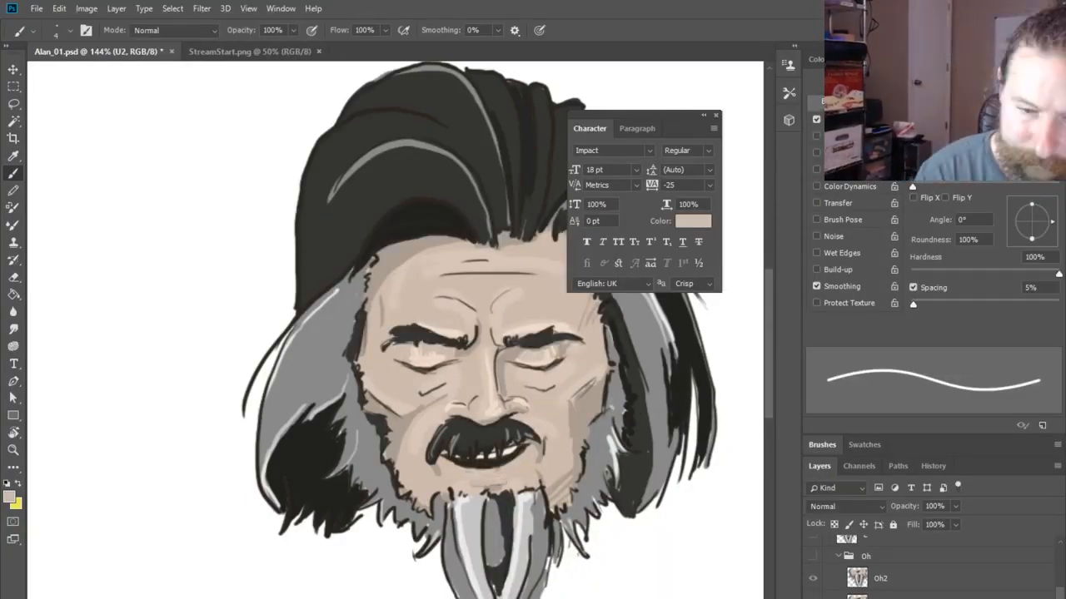
Step: Narrow the U2 mouth opening at its outer corner with sampled skin tone and add a dark stroke along the beard
{"action": "left_click", "coordinate": [495, 406], "text": "alt"}
{"action": "left_click_drag", "start_coordinate": [526, 446], "coordinate": [513, 477]}
{"action": "left_click", "coordinate": [483, 437], "text": "alt"}
{"action": "left_click_drag", "start_coordinate": [555, 513], "coordinate": [553, 566]}
{"action": "left_click", "coordinate": [494, 407], "text": "alt"}
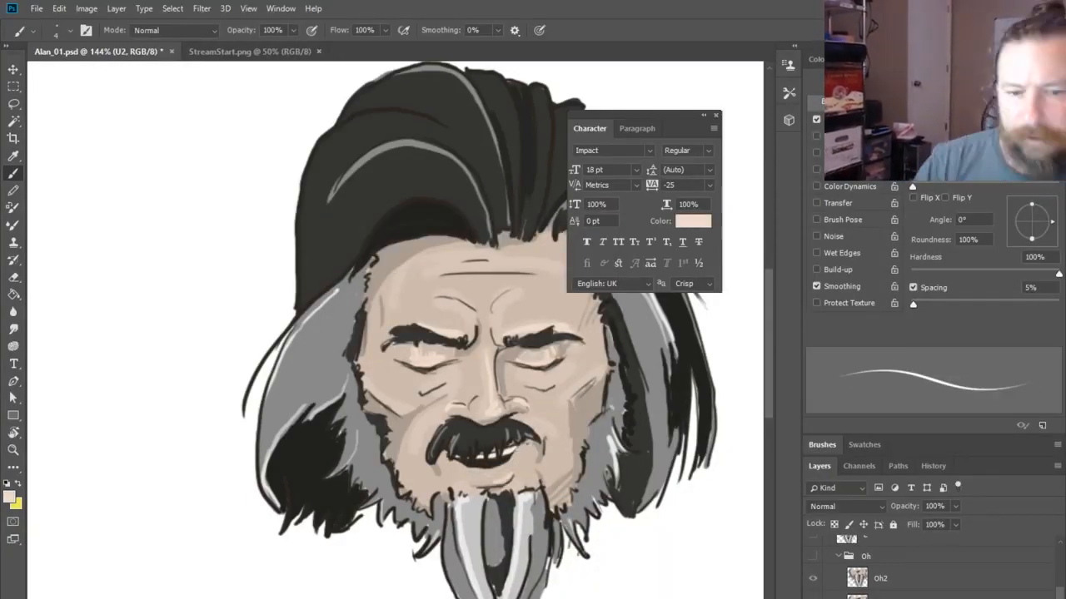
Step: Stretch the M mouth layer horizontally on both sides so its cheeks and beard line up with the head
{"action": "scroll", "coordinate": [924, 566], "scroll_direction": "down", "scroll_amount": 1}
{"action": "key", "text": "ctrl+t"}
{"action": "left_click_drag", "start_coordinate": [596, 534], "coordinate": [609, 534]}
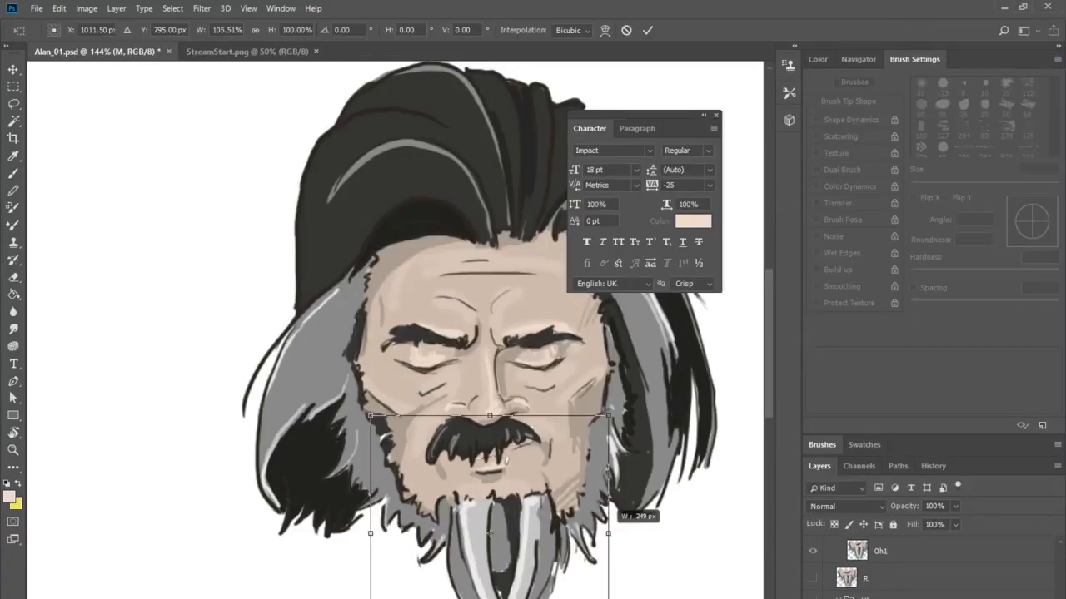
{"action": "left_click_drag", "start_coordinate": [371, 534], "coordinate": [361, 534]}
{"action": "key", "text": "Return"}
Step: Paint sampled skin tones along both cheeks of the M layer to blend its edges into the face
{"action": "key", "text": "b"}
{"action": "scroll", "coordinate": [450, 439], "scroll_direction": "up", "scroll_amount": 5}
{"action": "left_click", "coordinate": [499, 437], "text": "alt"}
{"action": "left_click", "coordinate": [574, 500], "text": "alt"}
{"action": "scroll", "coordinate": [508, 516], "scroll_direction": "down", "scroll_amount": 4}
{"action": "scroll", "coordinate": [924, 566], "scroll_direction": "up", "scroll_amount": 2}
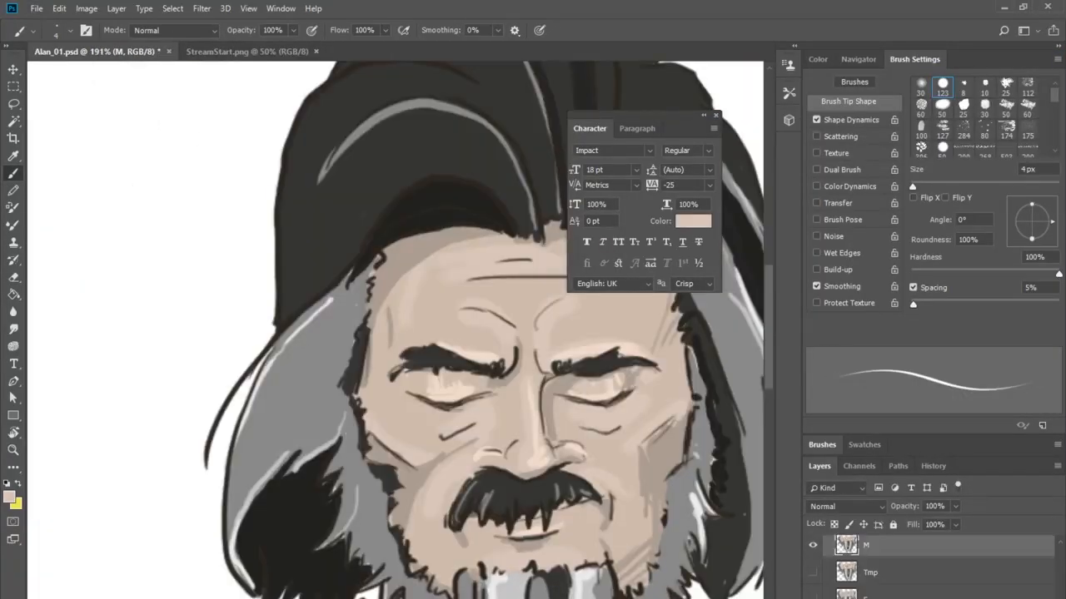
{"action": "left_click_drag", "start_coordinate": [416, 492], "coordinate": [403, 531]}
{"action": "left_click", "coordinate": [407, 509], "text": "alt"}
{"action": "left_click", "coordinate": [602, 527], "text": "alt"}
{"action": "left_click", "coordinate": [602, 527], "text": "alt"}
{"action": "left_click_drag", "start_coordinate": [656, 512], "coordinate": [648, 541]}
{"action": "left_click_drag", "start_coordinate": [639, 547], "coordinate": [616, 564]}
{"action": "scroll", "coordinate": [614, 554], "scroll_direction": "down", "scroll_amount": 3}
Step: Hide the M mouth layer and delete Layer 8
{"action": "left_click", "coordinate": [813, 545]}
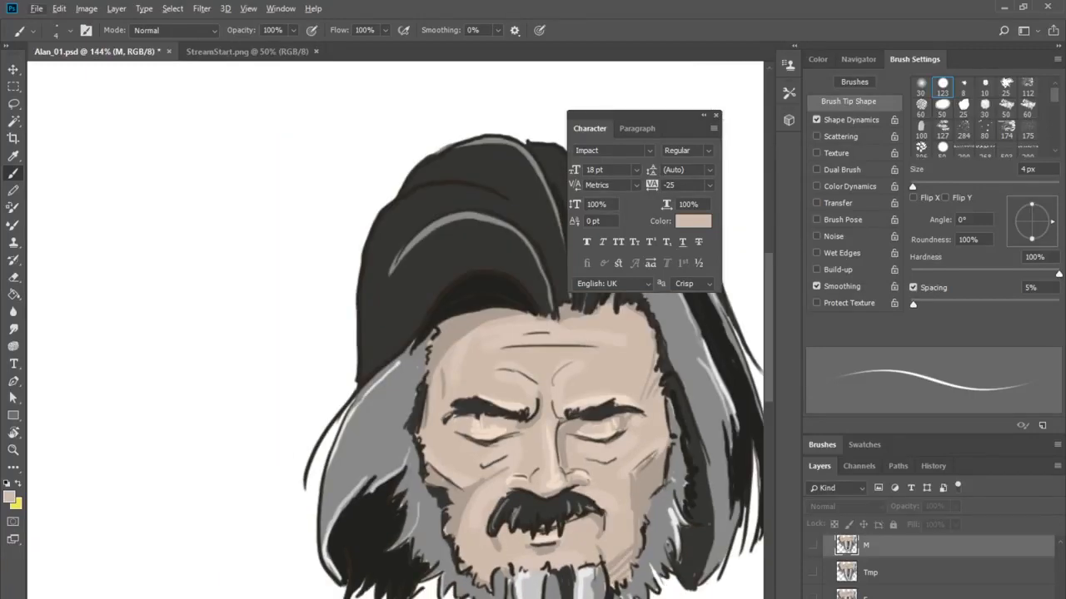
{"action": "scroll", "coordinate": [482, 536], "scroll_direction": "down", "scroll_amount": 5}
{"action": "scroll", "coordinate": [924, 566], "scroll_direction": "up", "scroll_amount": 3}
{"action": "left_click", "coordinate": [866, 566]}
{"action": "right_click", "coordinate": [887, 572]}
{"action": "scroll", "coordinate": [637, 569], "scroll_direction": "down", "scroll_amount": 5}
{"action": "right_click", "coordinate": [919, 574]}
{"action": "left_click", "coordinate": [950, 69]}
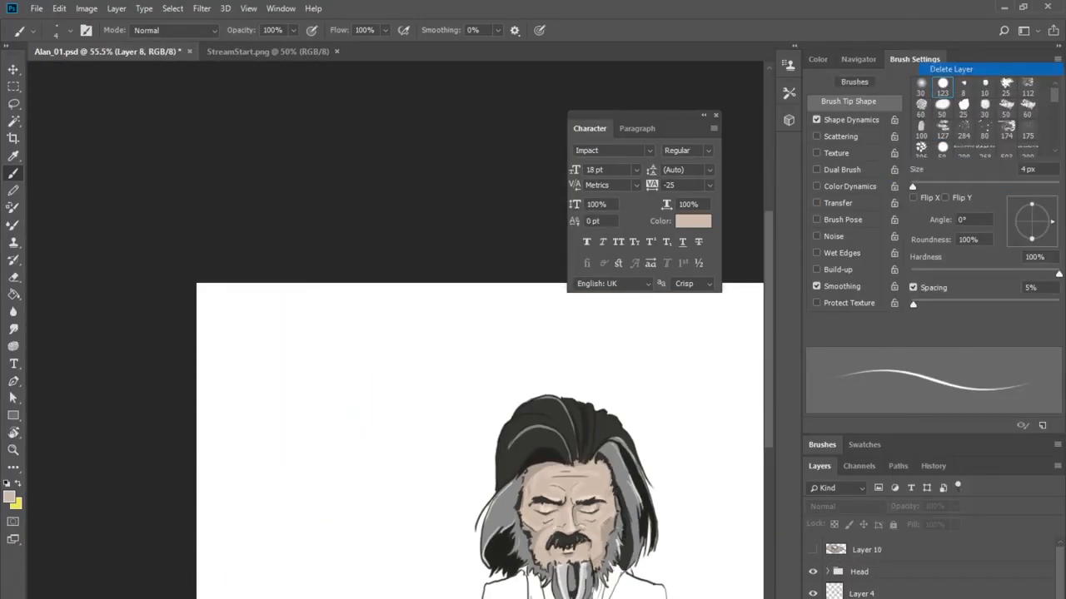
Step: Make Layer 10 visible beneath the Head group and hide the head
{"action": "left_click", "coordinate": [812, 549]}
{"action": "left_click_drag", "start_coordinate": [865, 549], "coordinate": [866, 580]}
{"action": "left_click", "coordinate": [813, 544]}
{"action": "scroll", "coordinate": [533, 466], "scroll_direction": "up", "scroll_amount": 4}
Step: Put the robe layer into a new group named Body
{"action": "key", "text": "ctrl+g"}
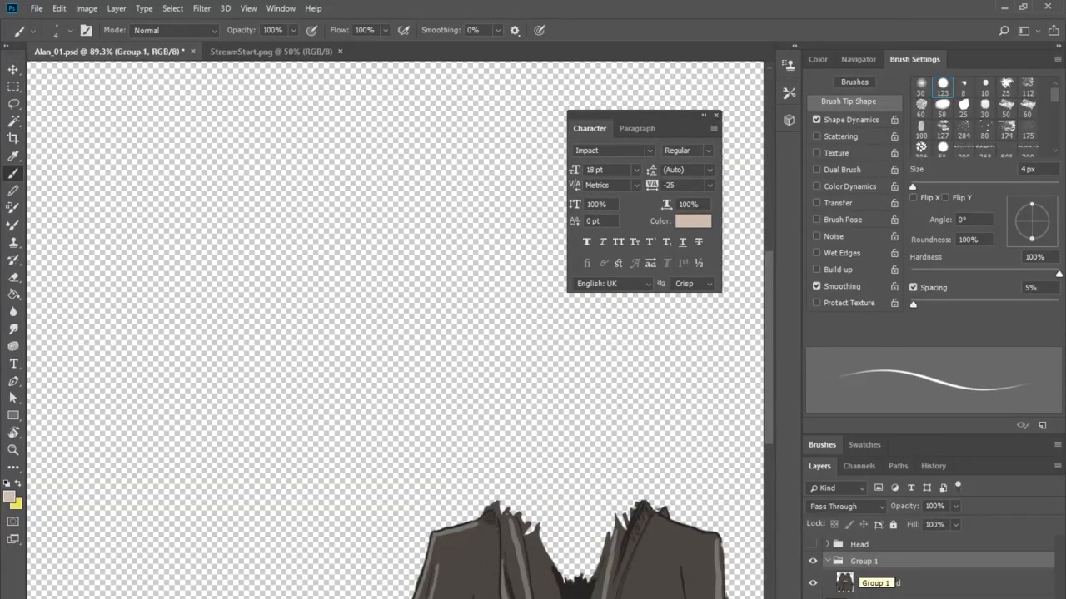
{"action": "type", "text": "Body"}
{"action": "key", "text": "Return"}
{"action": "left_click", "coordinate": [866, 582]}
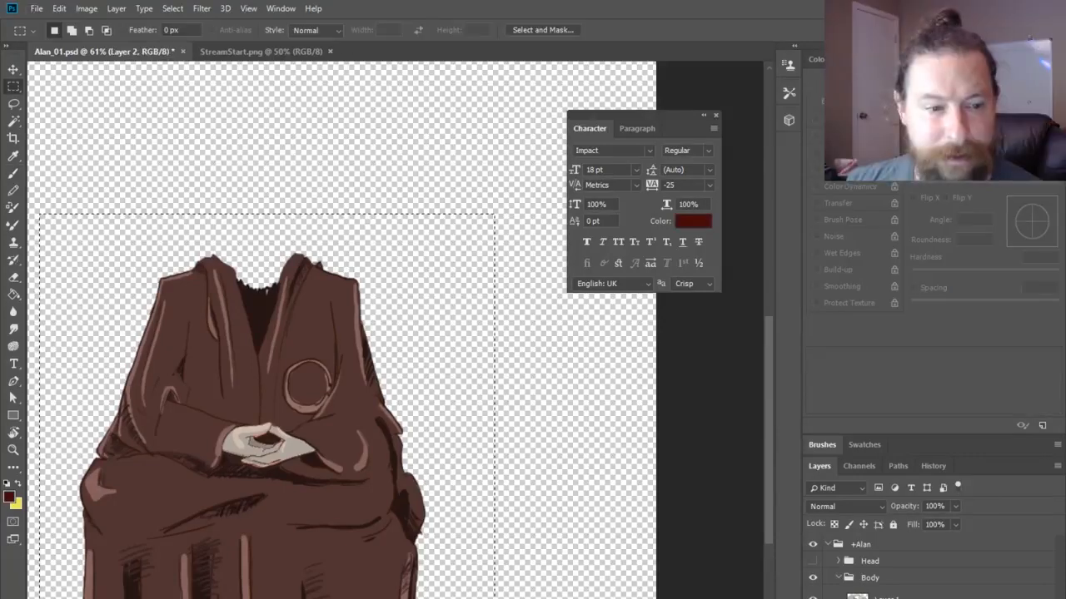
Step: Fill the selected area over the robe with dark red on Layer 2 and set its blend mode to Overlay
{"action": "key", "text": "alt+BackSpace"}
{"action": "left_click", "coordinate": [846, 506]}
{"action": "left_click", "coordinate": [836, 200]}
{"action": "key", "text": "Down"}
{"action": "key", "text": "Down"}
{"action": "key", "text": "Down"}
{"action": "key", "text": "Down"}
{"action": "key", "text": "Down"}
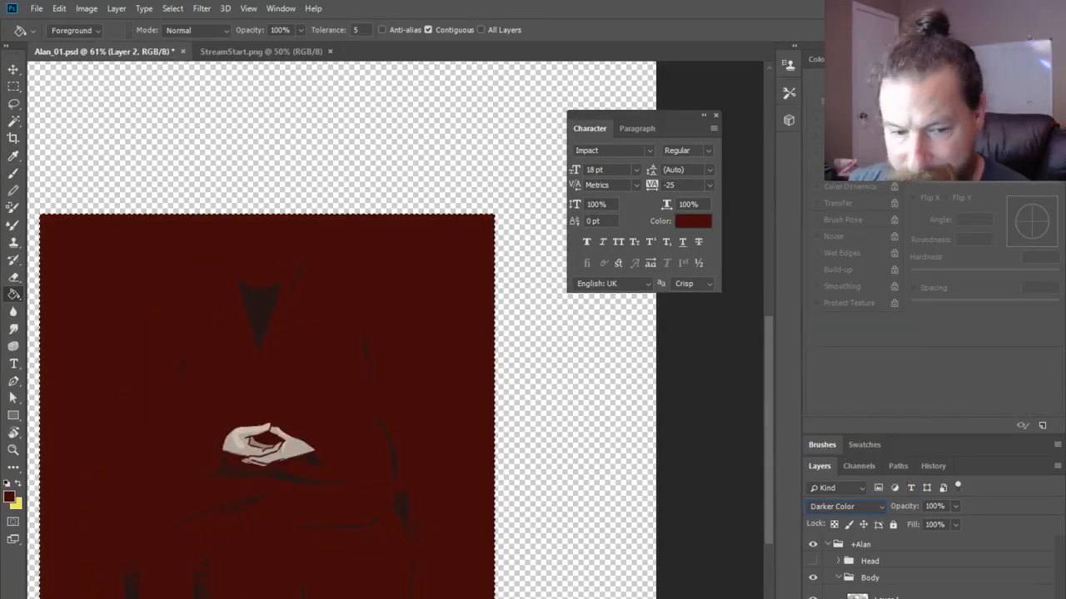
{"action": "key", "text": "Down"}
{"action": "key", "text": "Down"}
{"action": "key", "text": "Down"}
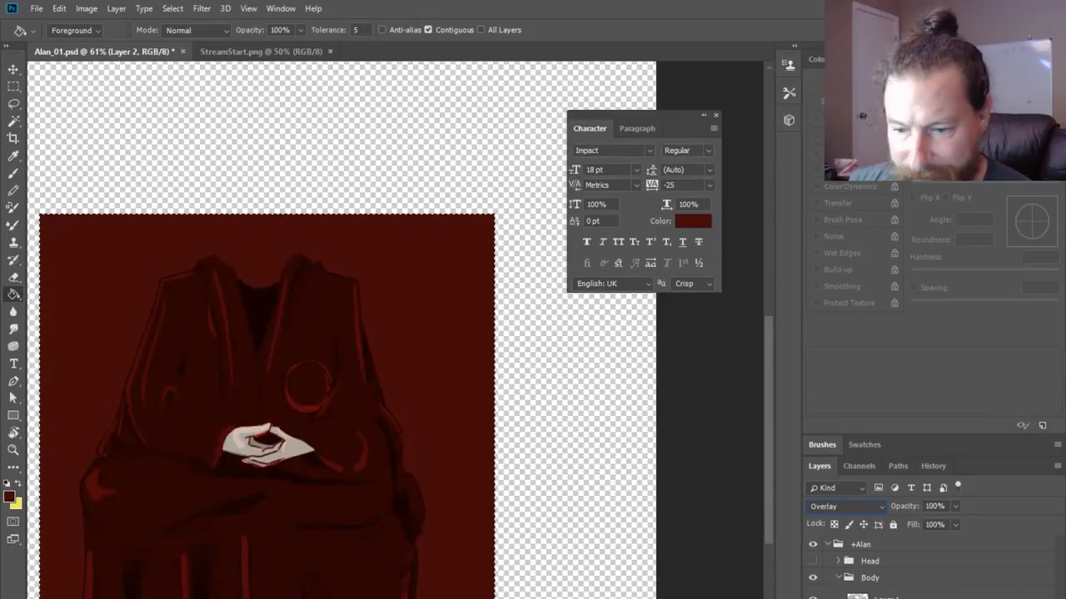
Step: Show the Head group and trim the dark red fill on Layer 2 to the robe's outline
{"action": "left_click", "coordinate": [812, 561]}
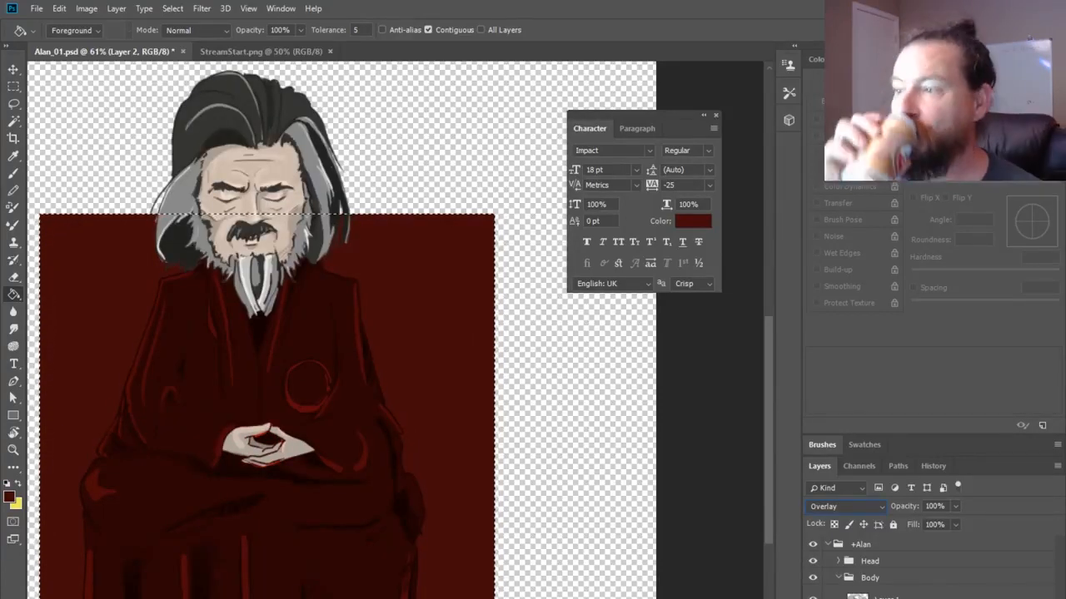
{"action": "key", "text": "ctrl+d"}
{"action": "left_click", "coordinate": [886, 598]}
{"action": "left_click", "coordinate": [858, 598], "text": "ctrl"}
{"action": "left_click", "coordinate": [886, 598]}
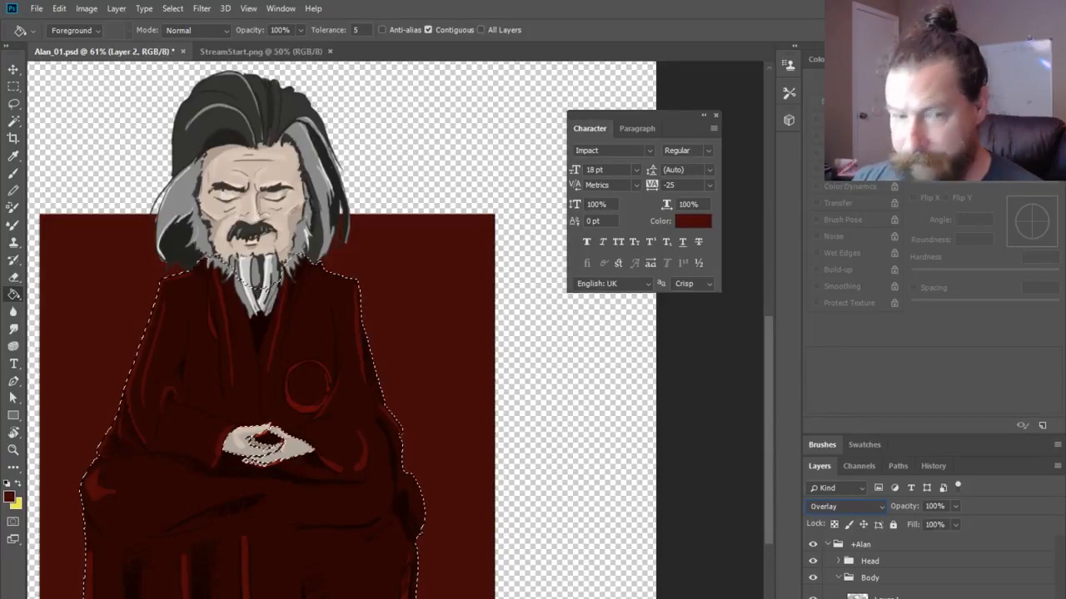
{"action": "left_click", "coordinate": [172, 9]}
{"action": "left_click", "coordinate": [181, 68]}
{"action": "key", "text": "Delete"}
{"action": "key", "text": "ctrl+d"}
Step: Set the opacity of the robe's red tint layer to 48% and save the document
{"action": "key", "text": "v"}
{"action": "key", "text": "ctrl+0"}
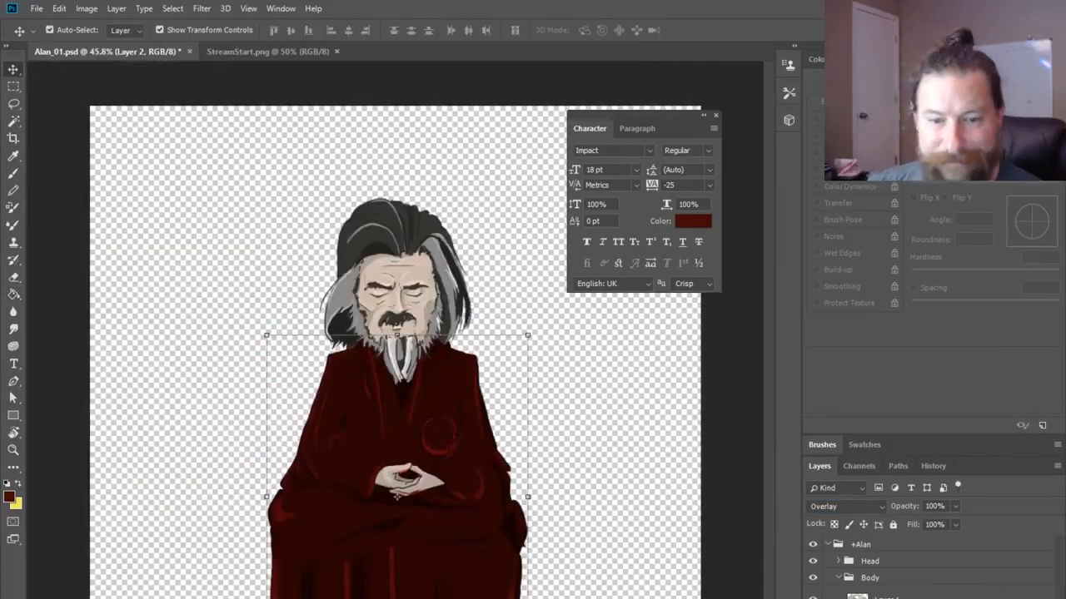
{"action": "key", "text": "6"}
{"action": "left_click_drag", "start_coordinate": [929, 522], "coordinate": [921, 523]}
{"action": "left_click", "coordinate": [633, 399]}
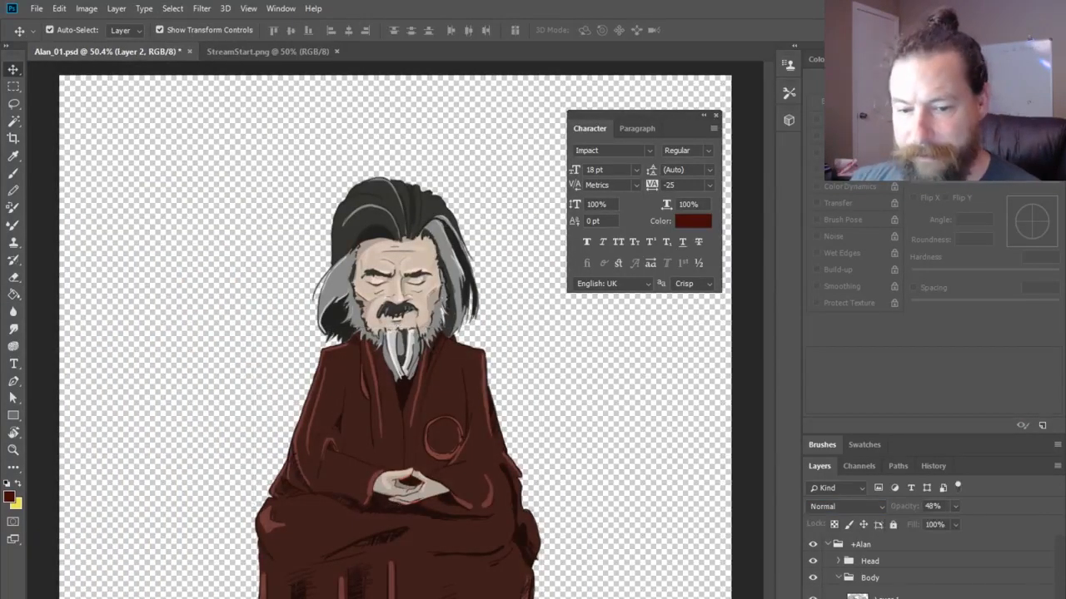
{"action": "key", "text": "ctrl+s"}
Step: Switch to Character Animator and examine the tags of the puppet's Head, Body and individual mouth layers
{"action": "key", "text": "alt+Tab"}
{"action": "left_click", "coordinate": [266, 142]}
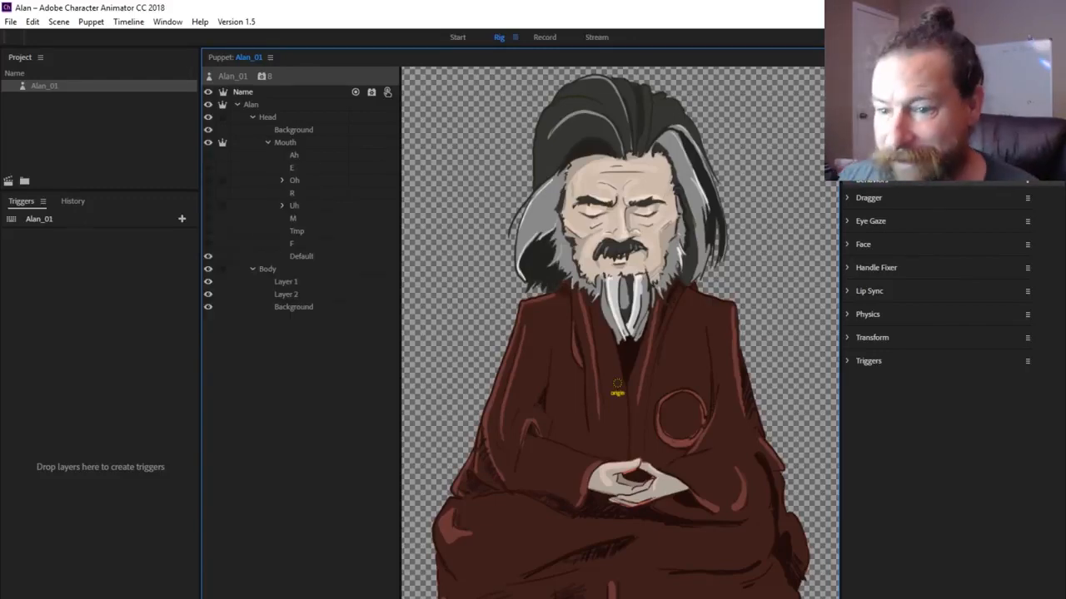
{"action": "left_click", "coordinate": [286, 143]}
{"action": "left_click", "coordinate": [267, 117]}
{"action": "left_click", "coordinate": [267, 269]}
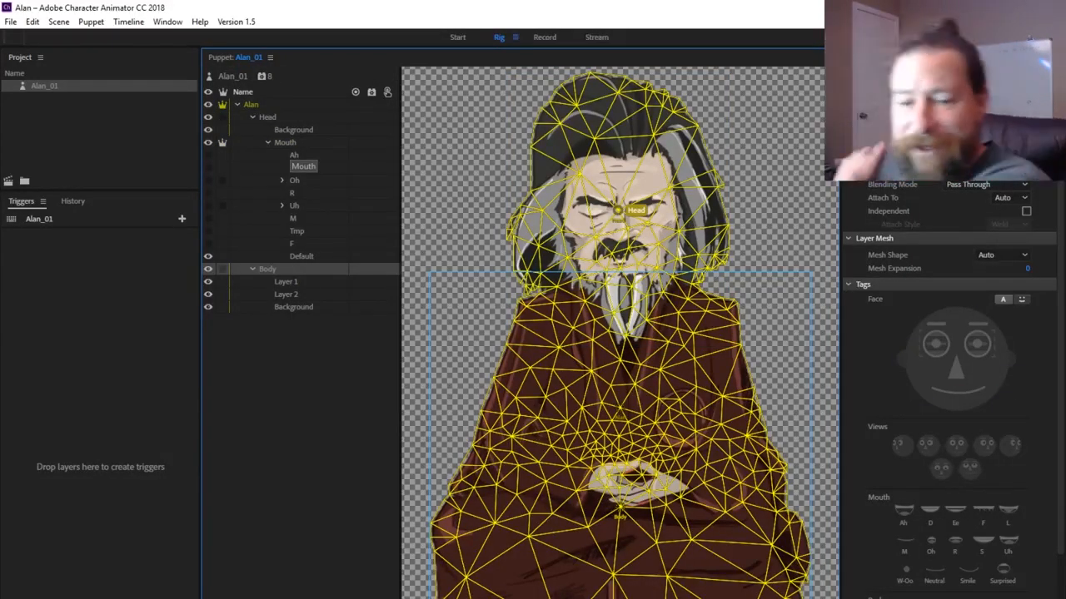
{"action": "left_click", "coordinate": [286, 142]}
{"action": "left_click", "coordinate": [293, 374]}
{"action": "left_click", "coordinate": [294, 155]}
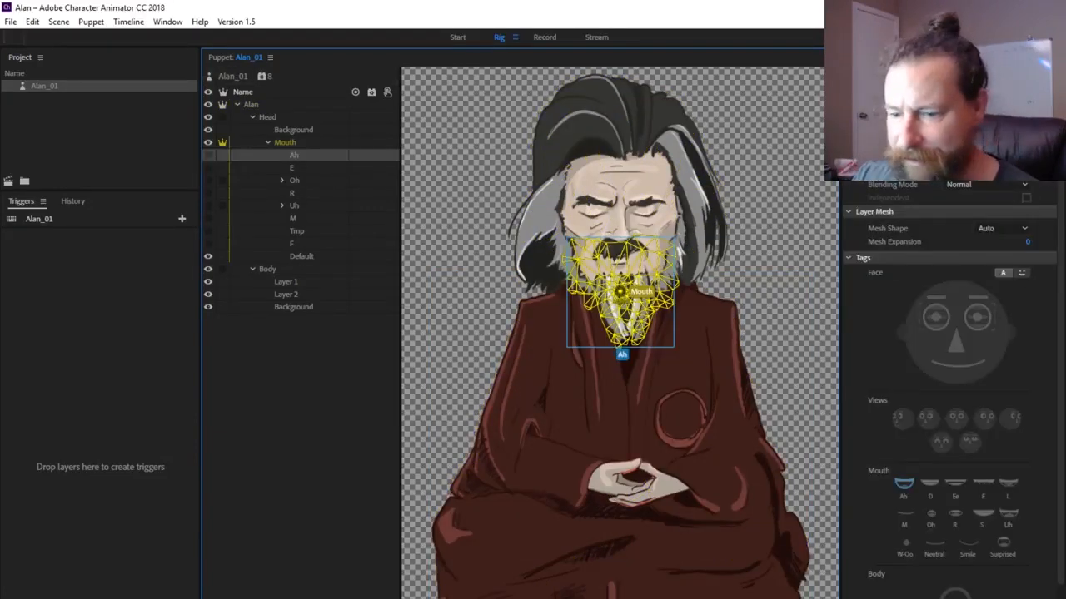
{"action": "left_click", "coordinate": [292, 168]}
{"action": "left_click", "coordinate": [294, 181]}
{"action": "left_click", "coordinate": [292, 193]}
{"action": "left_click", "coordinate": [294, 206]}
{"action": "left_click", "coordinate": [292, 218]}
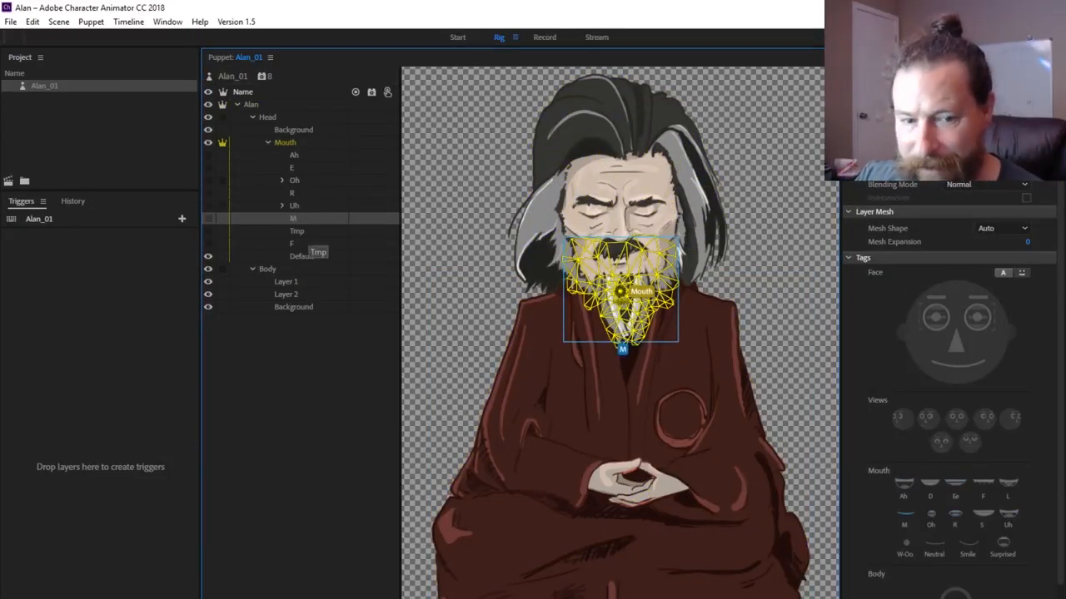
{"action": "left_click", "coordinate": [296, 231]}
{"action": "left_click", "coordinate": [291, 243]}
{"action": "left_click", "coordinate": [300, 257]}
Step: Switch back to Photoshop and duplicate a mouth layer in the Head group under the name L
{"action": "key", "text": "alt+Tab"}
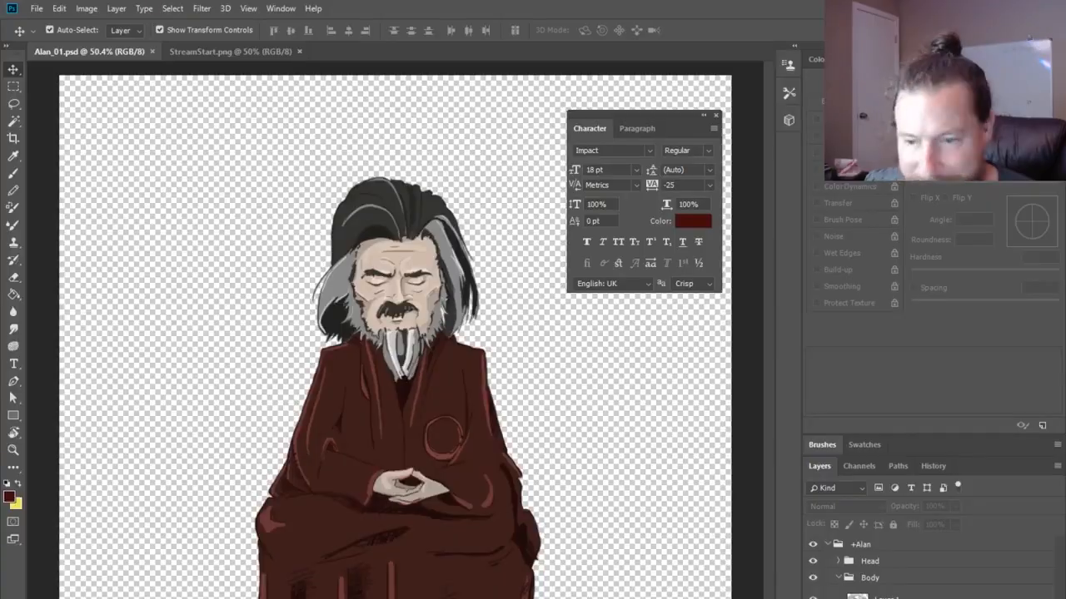
{"action": "left_click", "coordinate": [838, 561]}
{"action": "scroll", "coordinate": [907, 579], "scroll_direction": "down", "scroll_amount": 3}
{"action": "left_click", "coordinate": [899, 598]}
{"action": "key", "text": "ctrl+alt+j"}
{"action": "type", "text": "L"}
{"action": "key", "text": "Return"}
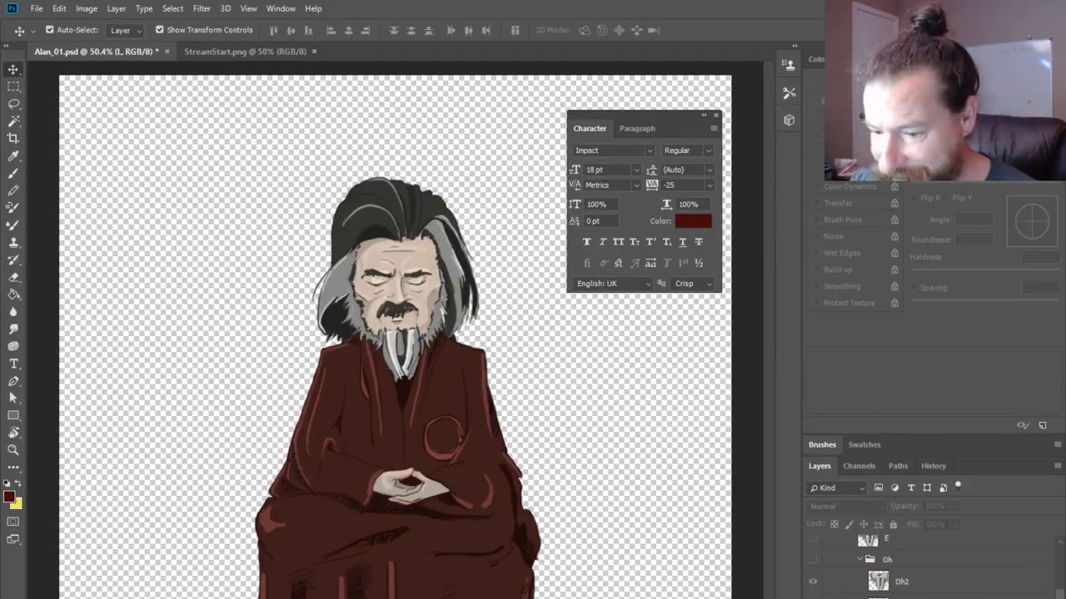
Step: Rename the E mouth layer Ee
{"action": "scroll", "coordinate": [908, 575], "scroll_direction": "up", "scroll_amount": 3}
{"action": "left_click", "coordinate": [889, 587]}
{"action": "scroll", "coordinate": [907, 575], "scroll_direction": "down", "scroll_amount": 3}
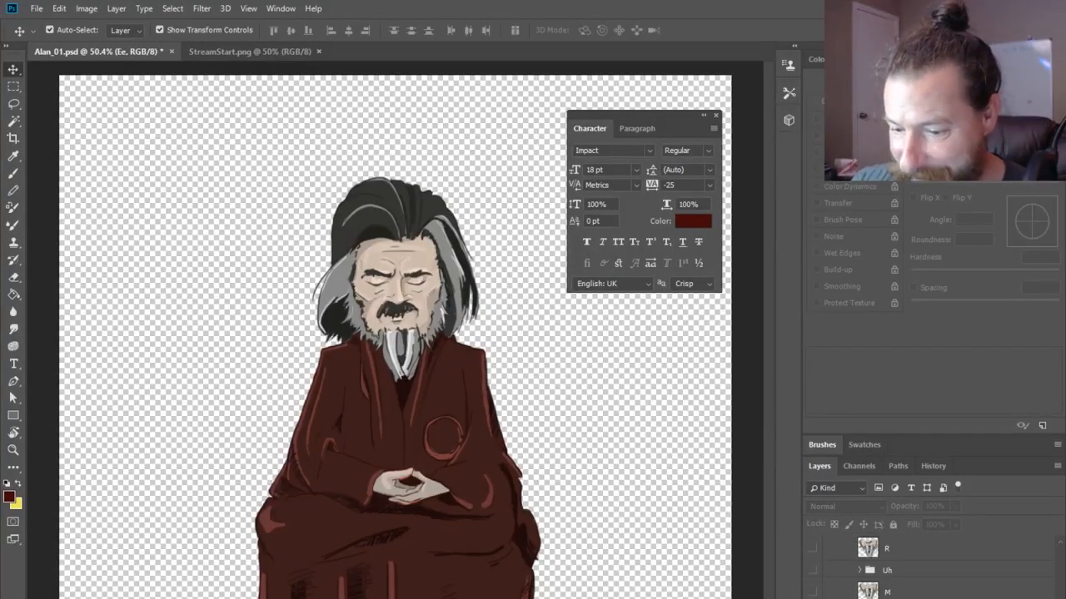
Step: Cover the closed lips on the L layer with sampled skin tone and stretch the layer to 102.54% width
{"action": "left_click", "coordinate": [895, 587]}
{"action": "scroll", "coordinate": [908, 574], "scroll_direction": "up", "scroll_amount": 2}
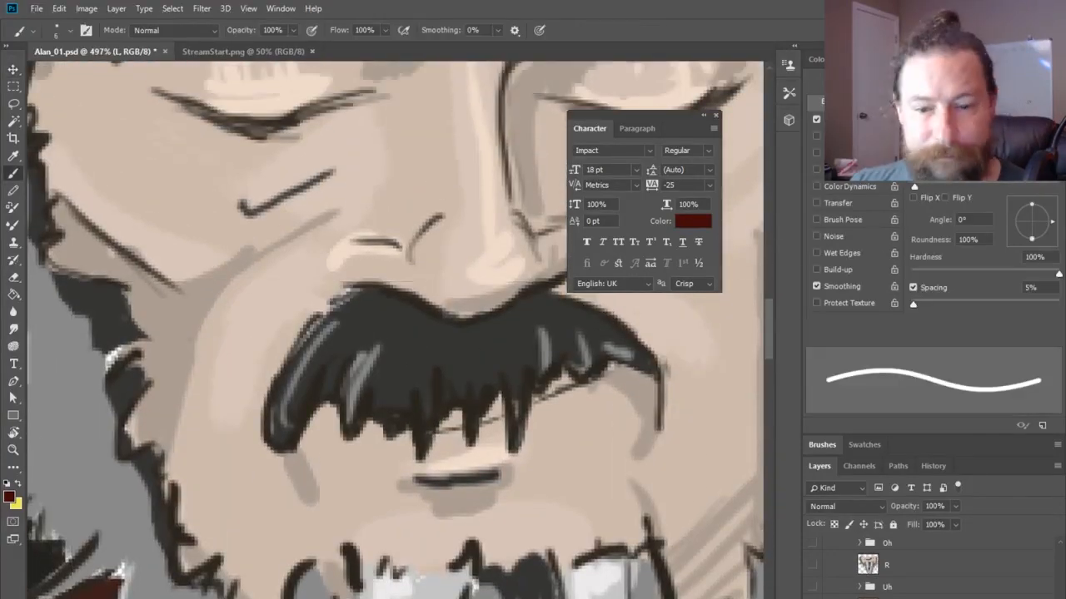
{"action": "left_click", "coordinate": [485, 475], "text": "alt"}
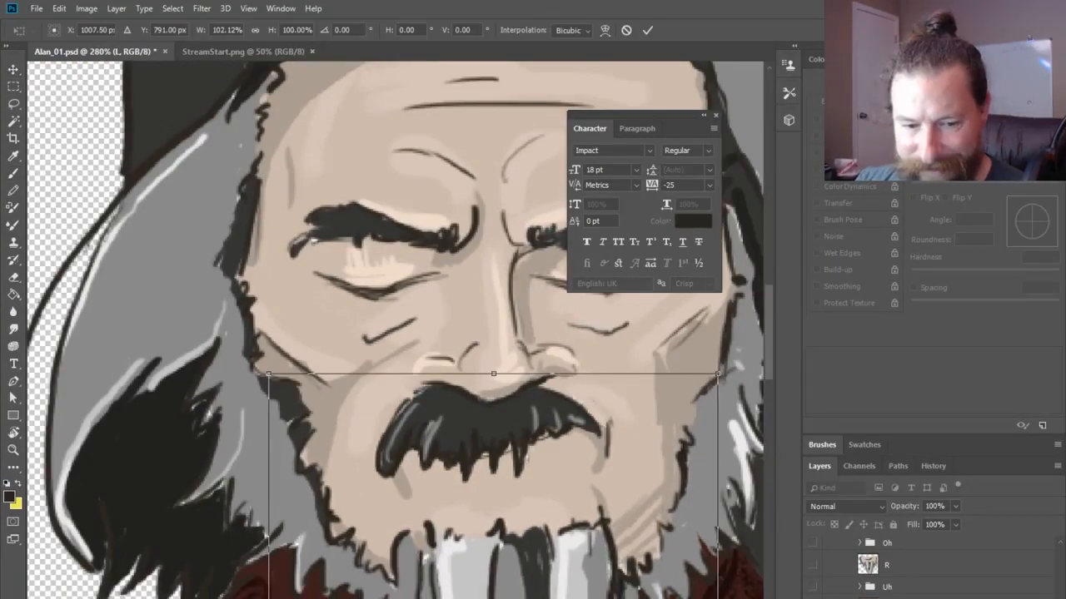
{"action": "left_click_drag", "start_coordinate": [269, 598], "coordinate": [265, 598]}
{"action": "left_click_drag", "start_coordinate": [718, 597], "coordinate": [716, 598]}
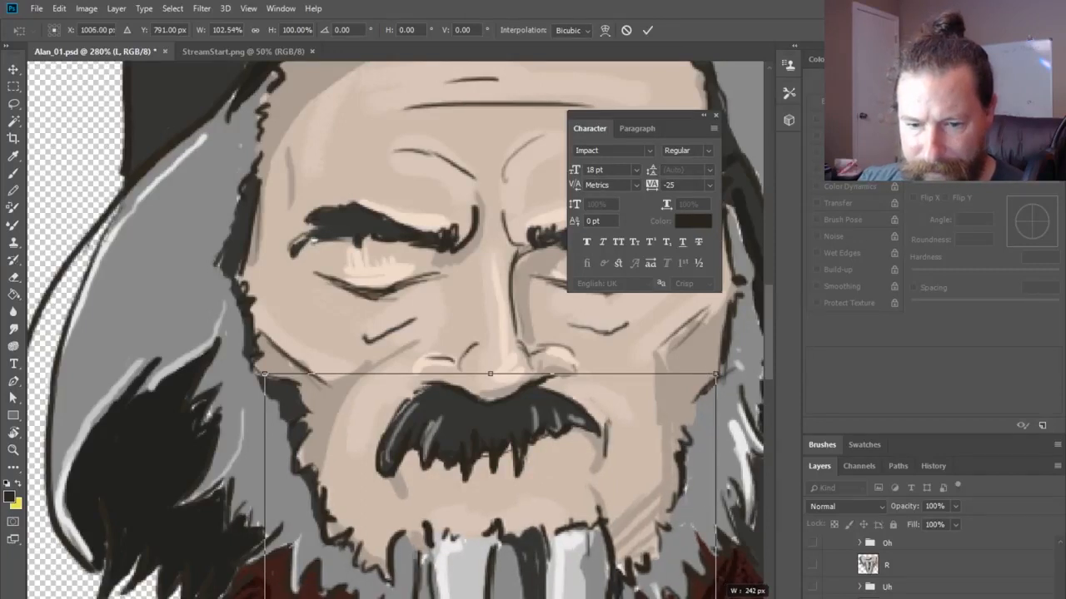
{"action": "key", "text": "Return"}
Step: Sketch the L mouth's curved outline and lower lip line beneath the moustache, and sample muted red from the Ah mouth
{"action": "key", "text": "b"}
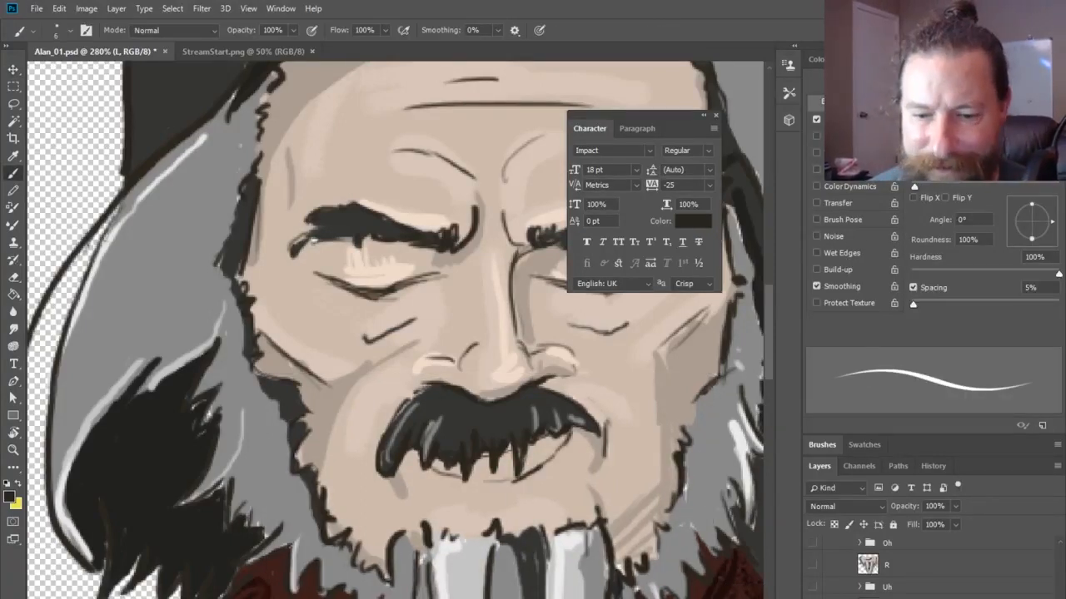
{"action": "left_click_drag", "start_coordinate": [476, 509], "coordinate": [525, 501]}
{"action": "scroll", "coordinate": [924, 566], "scroll_direction": "up", "scroll_amount": 5}
{"action": "left_click", "coordinate": [813, 580]}
{"action": "left_click", "coordinate": [495, 511], "text": "alt"}
{"action": "left_click", "coordinate": [812, 575]}
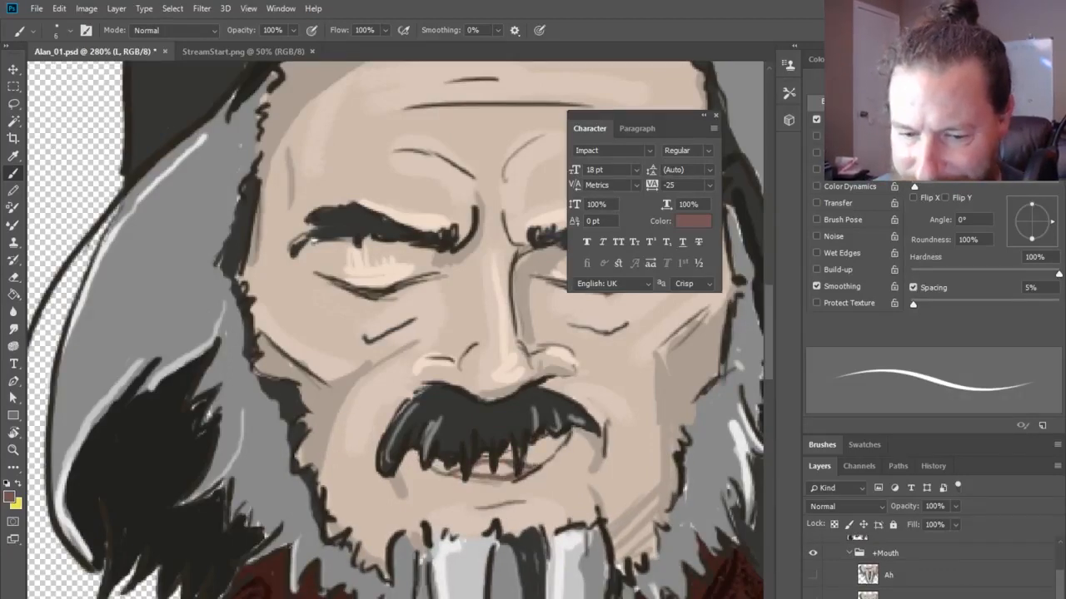
Step: Paint the lower part of the L mouth muted red and its upper teeth near-white
{"action": "left_click_drag", "start_coordinate": [454, 475], "coordinate": [526, 471]}
{"action": "left_click", "coordinate": [10, 497]}
{"action": "left_click", "coordinate": [205, 348]}
{"action": "key", "text": "Return"}
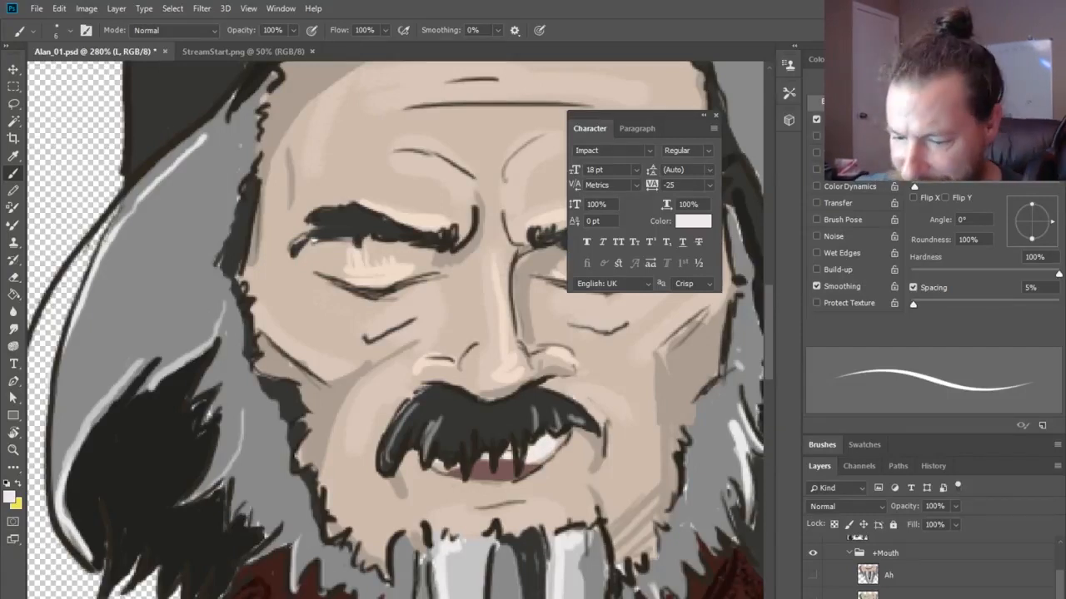
Step: Darken the L mouth's outline and inner corner with a sampled dark colour, touch up the skin, and save the document
{"action": "left_click", "coordinate": [13, 70]}
{"action": "key", "text": "b"}
{"action": "left_click", "coordinate": [495, 465], "text": "alt"}
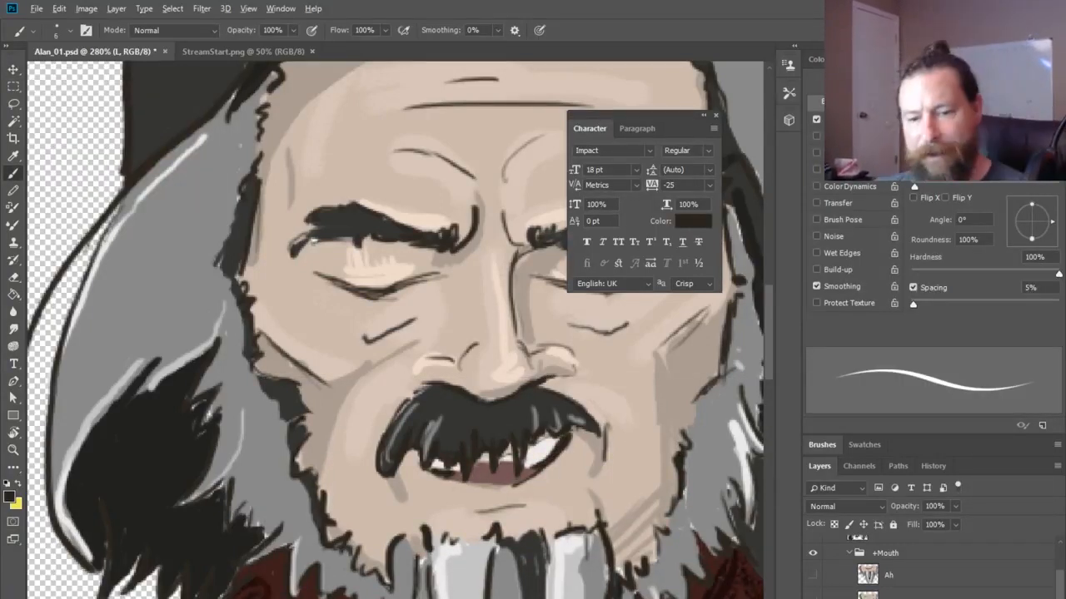
{"action": "mouse_move", "coordinate": [451, 482]}
{"action": "left_mouse_down"}
{"action": "mouse_move", "coordinate": [515, 485]}
{"action": "mouse_move", "coordinate": [533, 502]}
{"action": "left_mouse_up"}
{"action": "left_click", "coordinate": [518, 348], "text": "alt"}
{"action": "scroll", "coordinate": [570, 479], "scroll_direction": "down", "scroll_amount": 5}
{"action": "key", "text": "ctrl+s"}
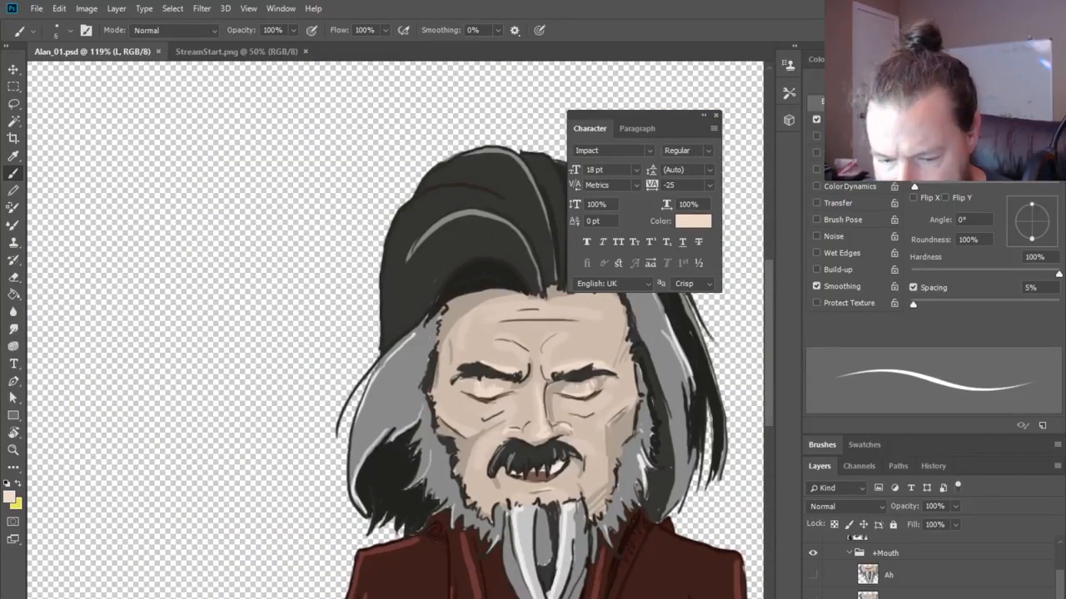
Step: Switch to Character Animator, check the L mouth layer, and tag the Ee mouth layer as D and S as well
{"action": "key", "text": "alt+Tab"}
{"action": "left_click", "coordinate": [292, 231]}
{"action": "scroll", "coordinate": [676, 337], "scroll_direction": "up", "scroll_amount": 3}
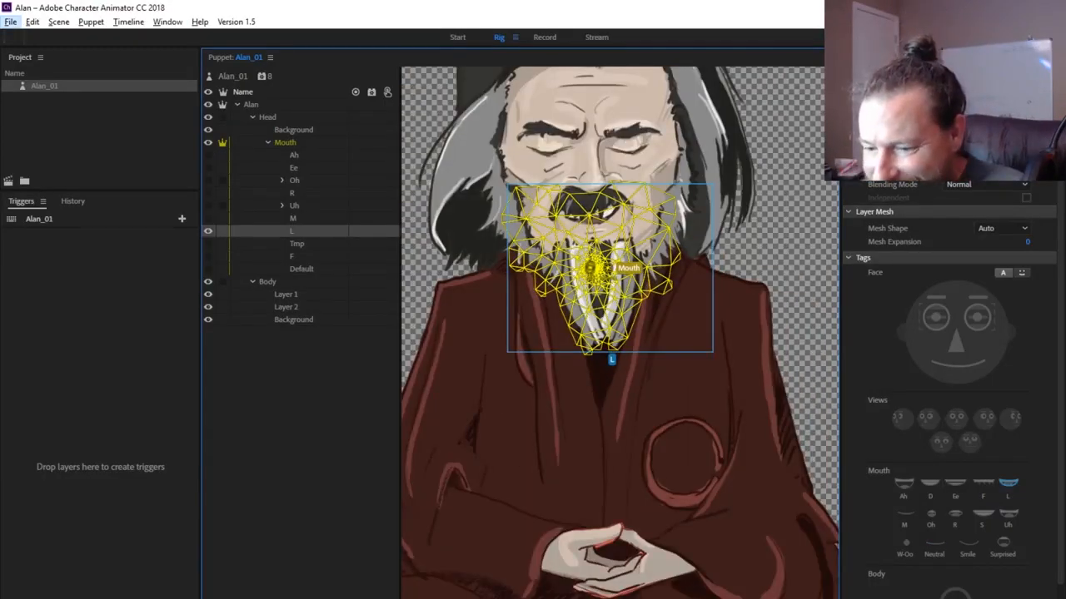
{"action": "left_click", "coordinate": [293, 169]}
{"action": "left_click", "coordinate": [929, 484]}
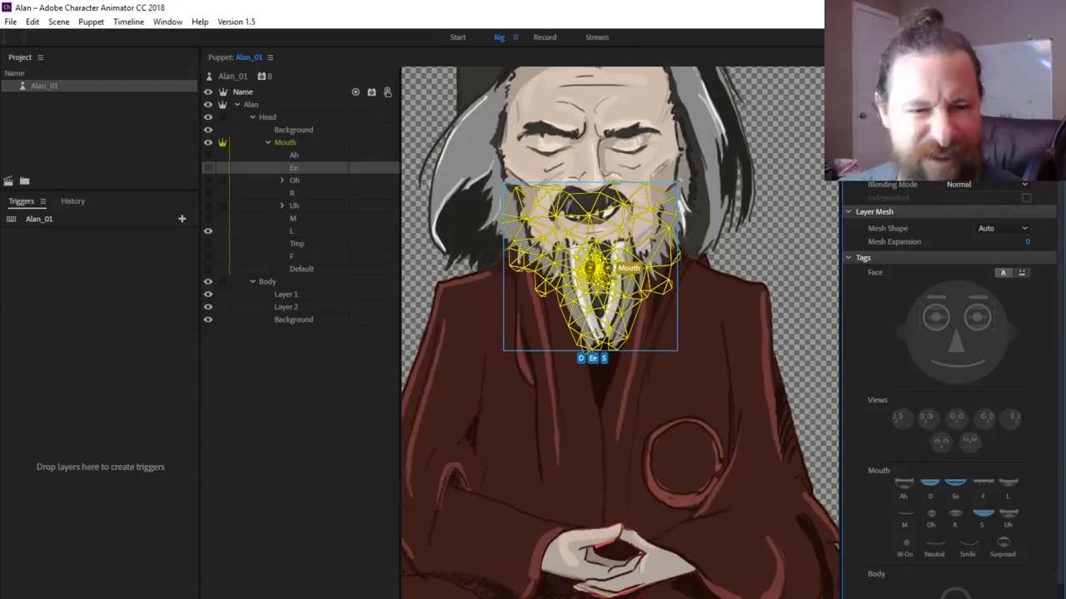
Step: Add the Alan_01 puppet to a new scene
{"action": "left_click", "coordinate": [8, 180]}
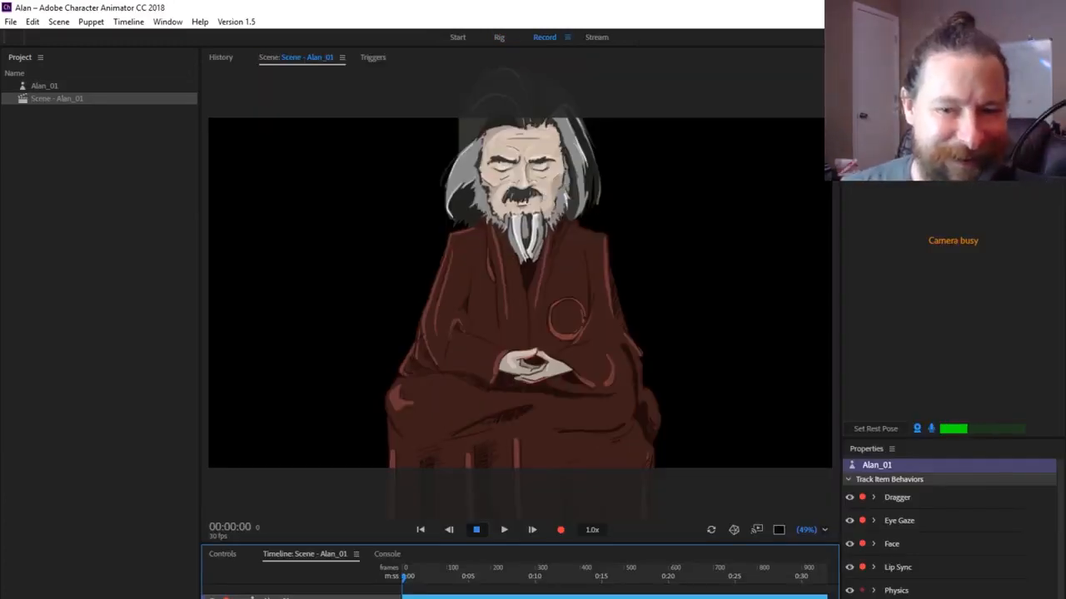